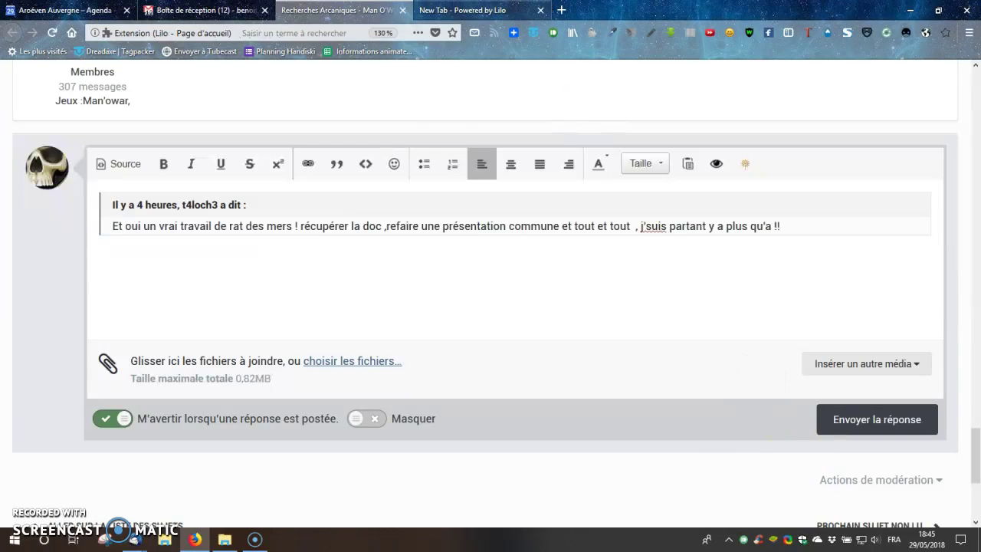
- Search the web for "man o'war vf" and open the MAN O WAR - VF site
{"action": "type", "text": "man o'"}
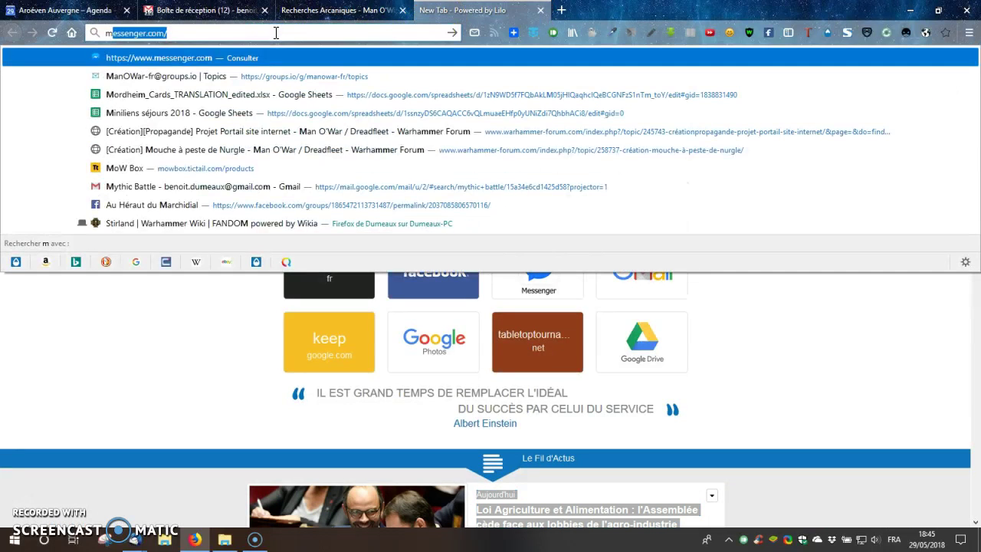
{"action": "type", "text": "war"}
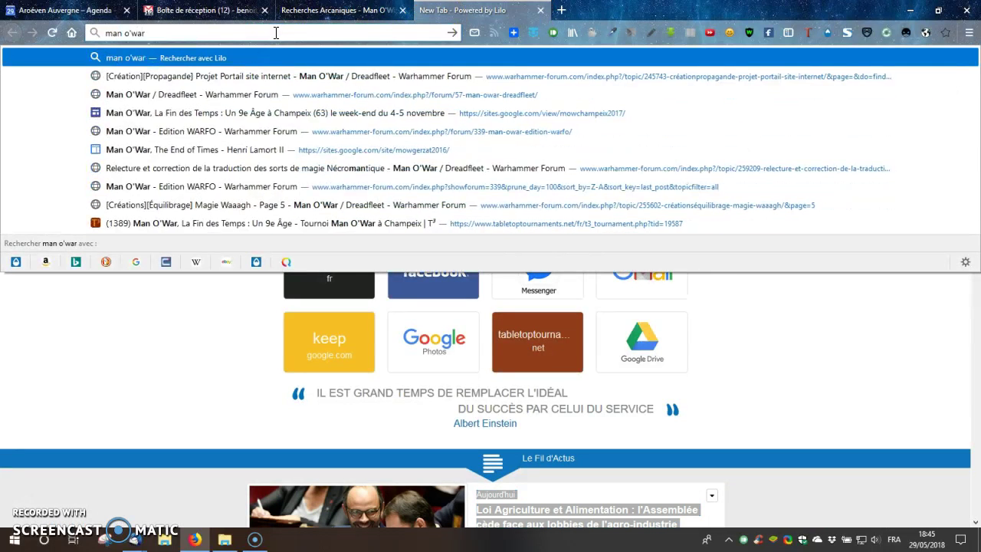
{"action": "type", "text": " vf"}
{"action": "key", "text": "Return"}
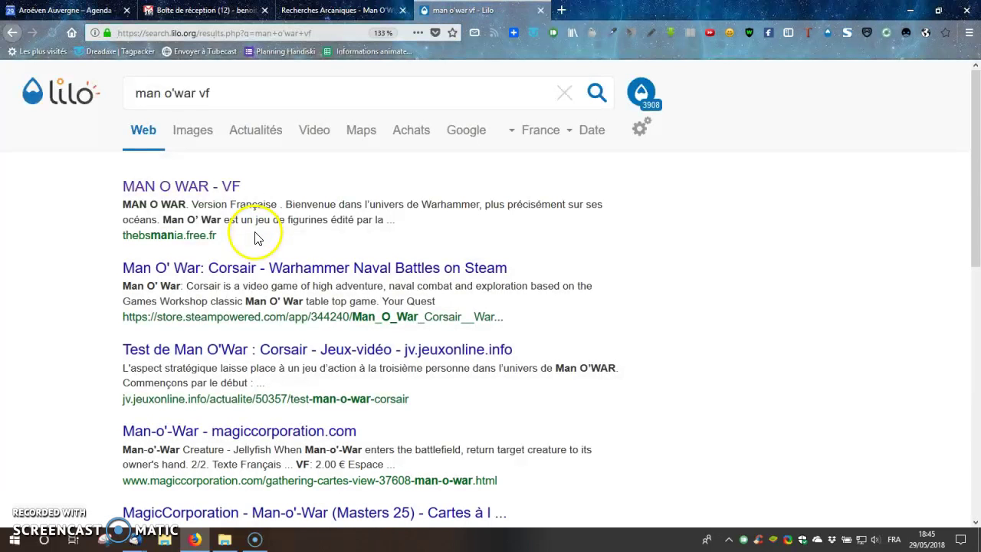
{"action": "left_click", "coordinate": [157, 186]}
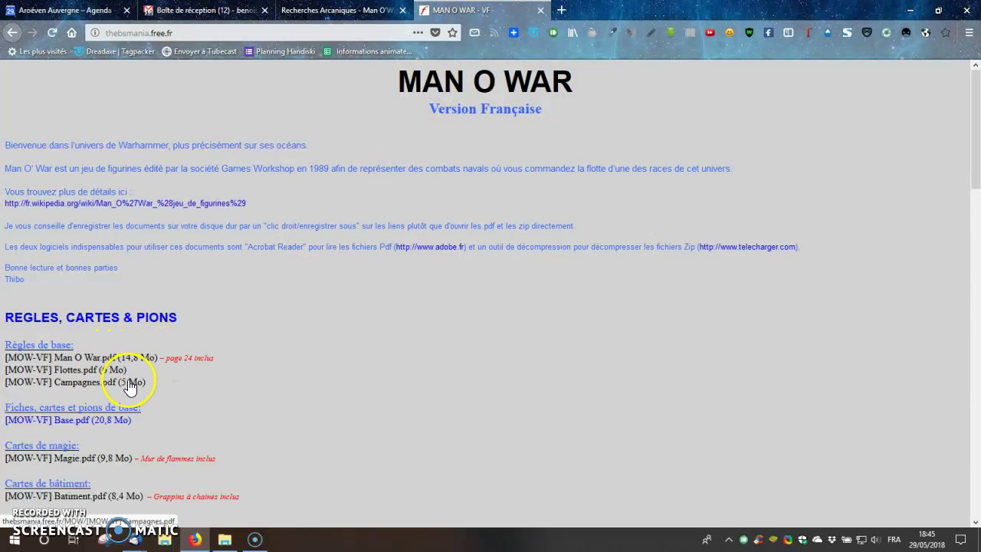
- Open the magic cards document [MOW-VF] Magie.pdf and enlarge it to 200 %
{"action": "scroll", "coordinate": [130, 387], "scroll_direction": "down", "scroll_amount": 2}
{"action": "left_click", "coordinate": [102, 394]}
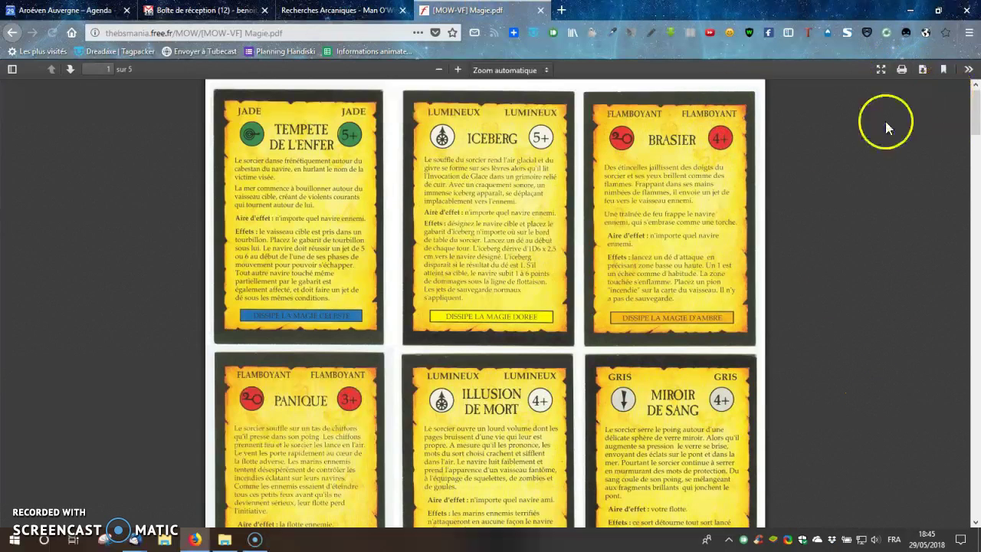
{"action": "left_click", "coordinate": [457, 70]}
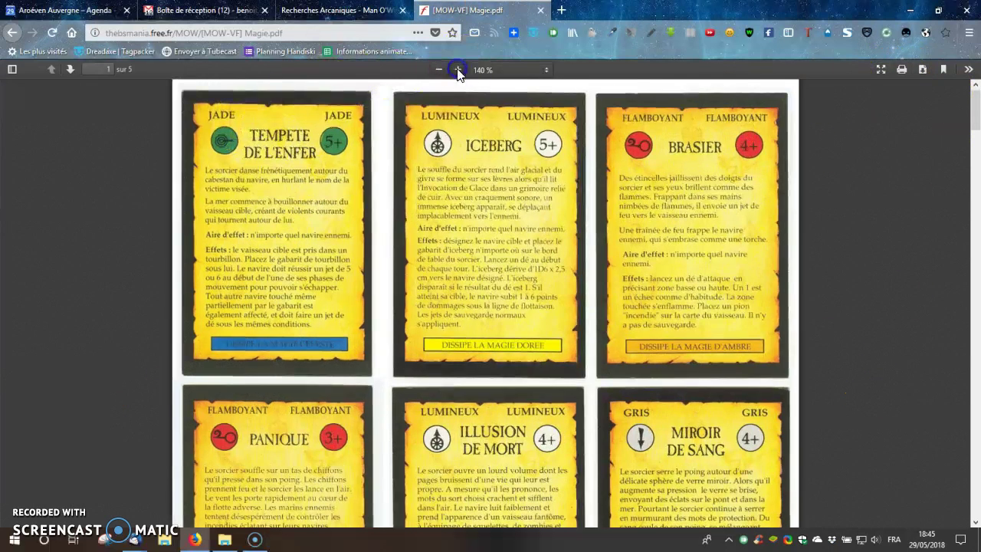
{"action": "left_click", "coordinate": [458, 69]}
{"action": "left_click", "coordinate": [458, 70]}
{"action": "left_click", "coordinate": [458, 69]}
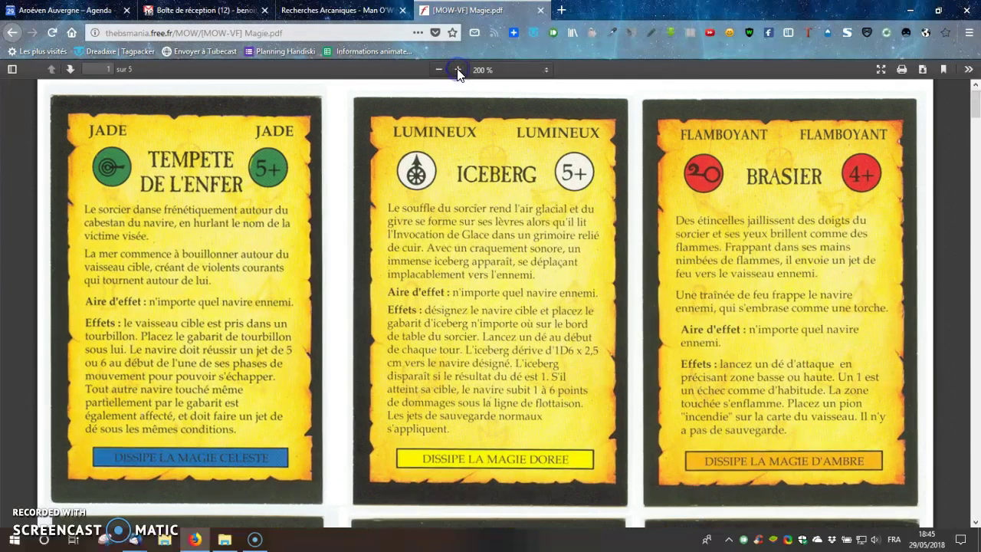
- Run a ShareX OCR text capture over the Iceberg card
{"action": "right_click", "coordinate": [788, 542]}
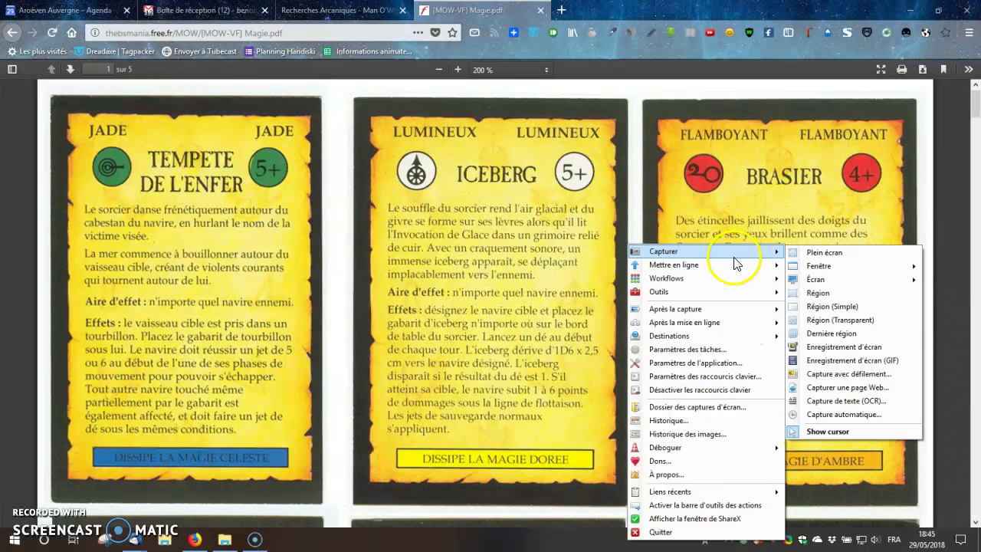
{"action": "left_click", "coordinate": [853, 401]}
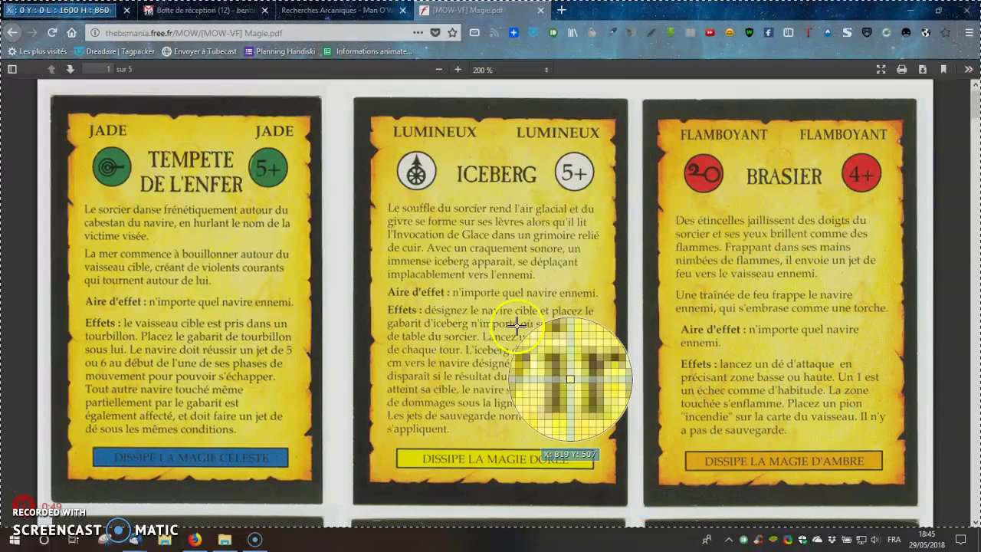
{"action": "left_click_drag", "start_coordinate": [386, 121], "coordinate": [603, 472]}
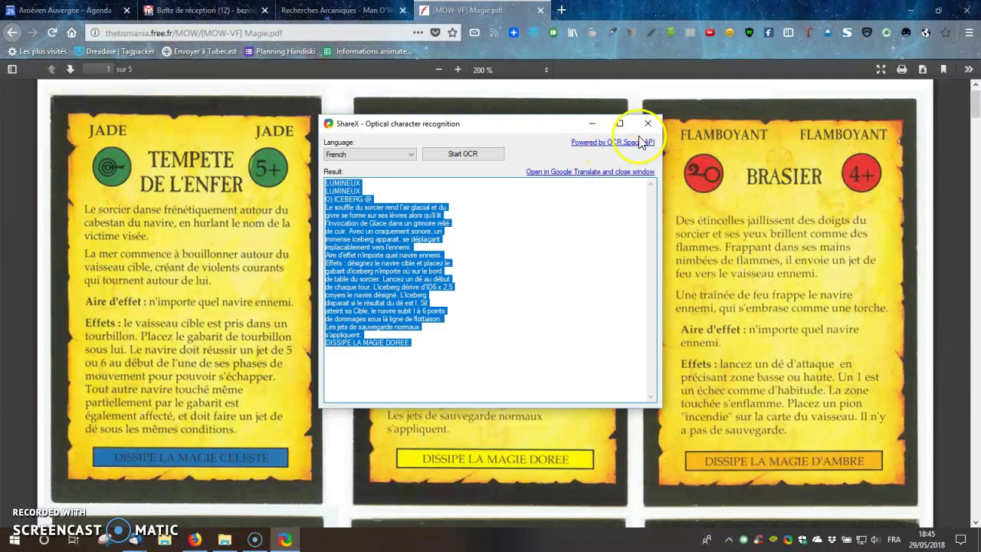
- Join the broken lines of the card's opening description into one continuous paragraph ending with "l'ennemi" in the OCR result
{"action": "left_click", "coordinate": [462, 211]}
{"action": "key", "text": "Delete"}
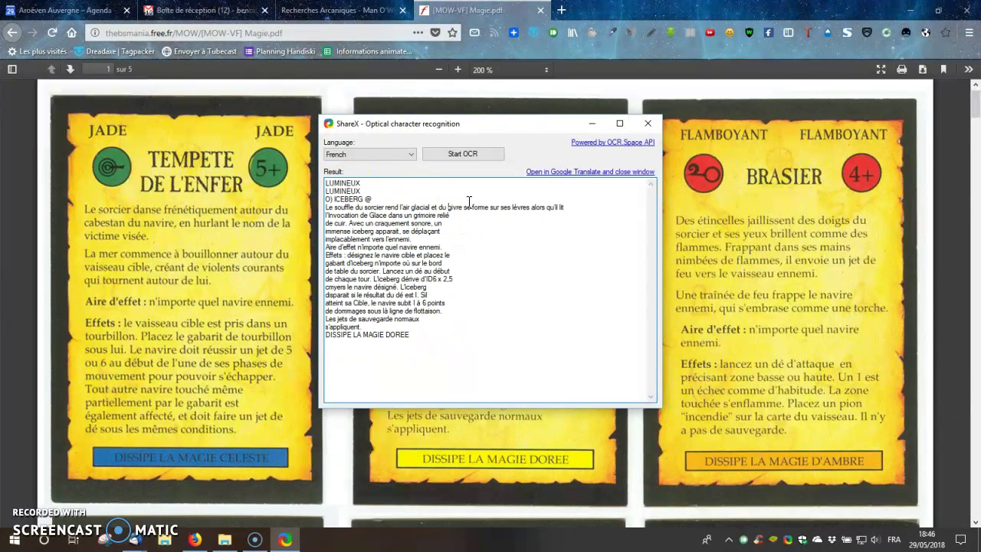
{"action": "left_click", "coordinate": [583, 209]}
{"action": "key", "text": "Delete"}
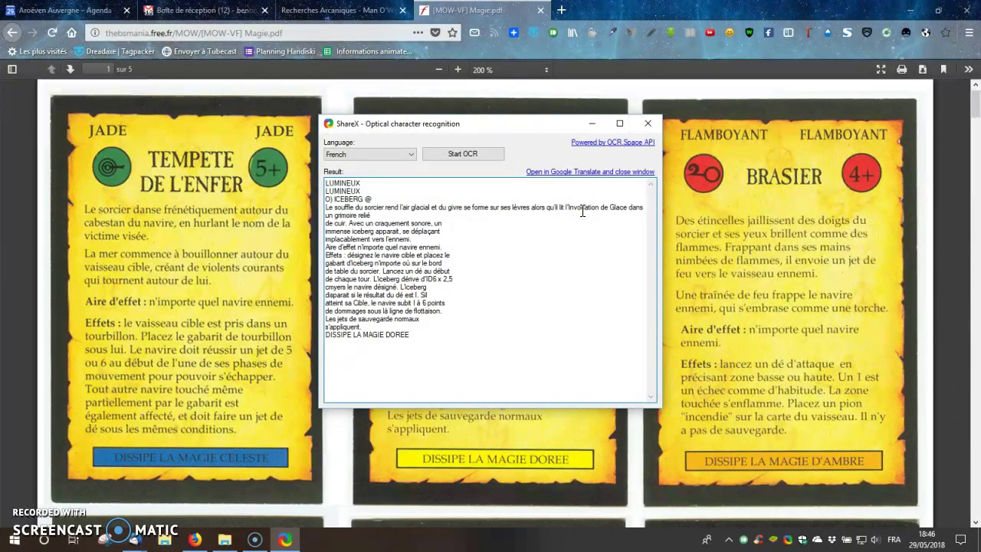
{"action": "key", "text": "Delete"}
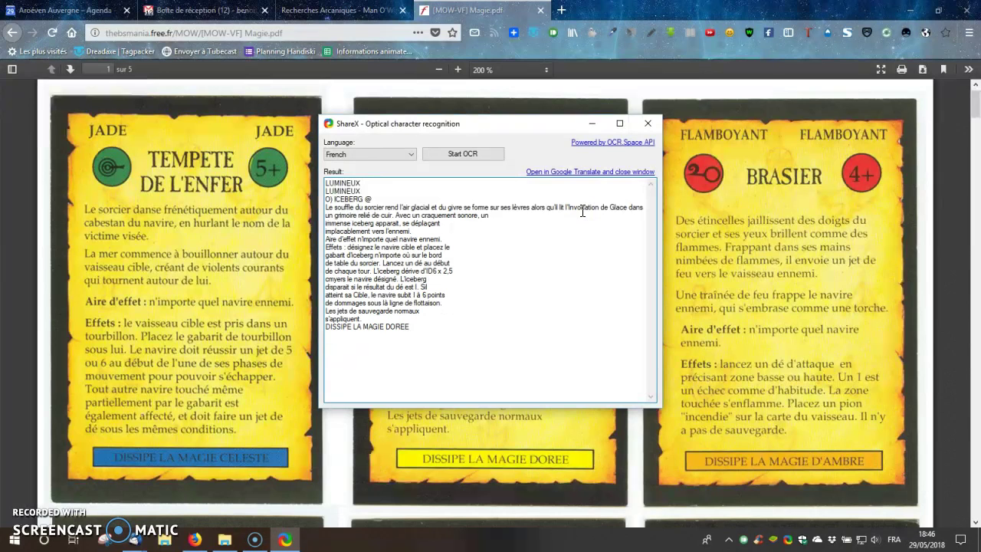
{"action": "left_click", "coordinate": [583, 212]}
{"action": "left_click", "coordinate": [582, 214]}
{"action": "key", "text": "Delete"}
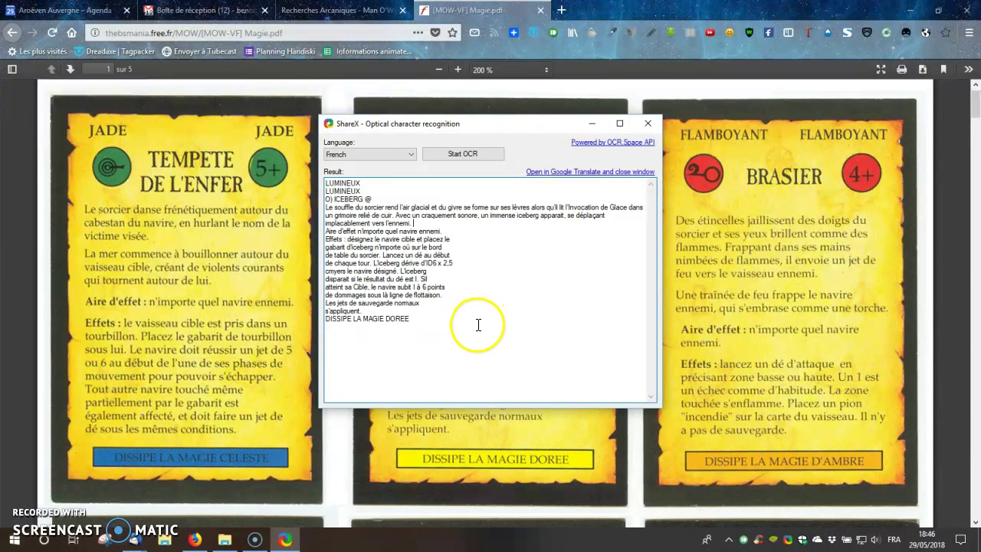
- Correct the iceberg's drift roll to "d'1D6" and join the line starting with "disparait" to the preceding one
{"action": "left_click", "coordinate": [427, 261]}
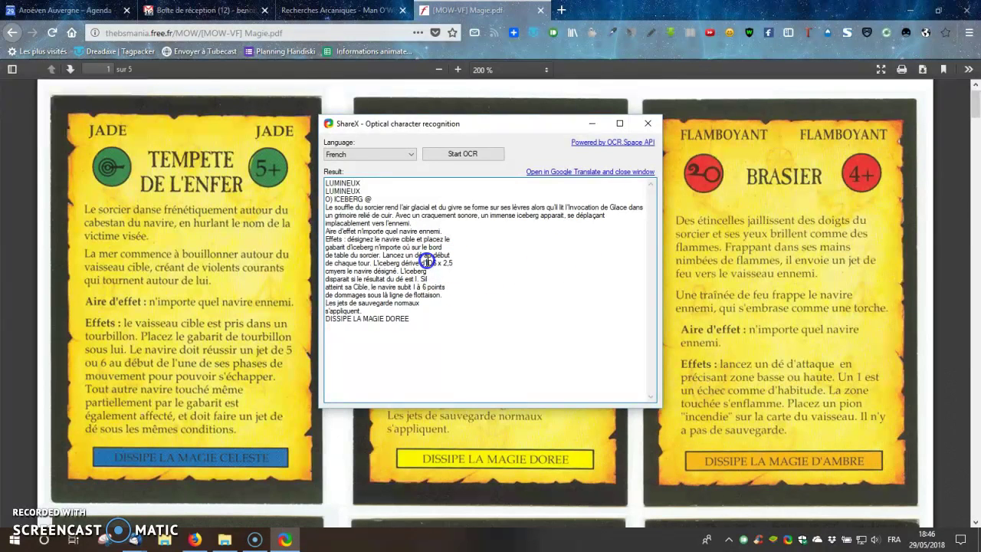
{"action": "type", "text": "'"}
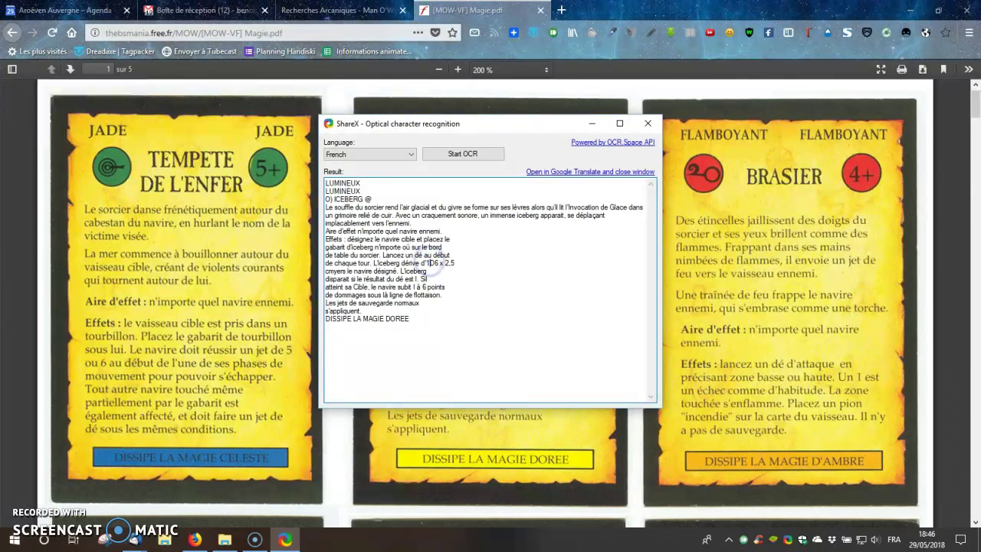
{"action": "key", "text": "Delete"}
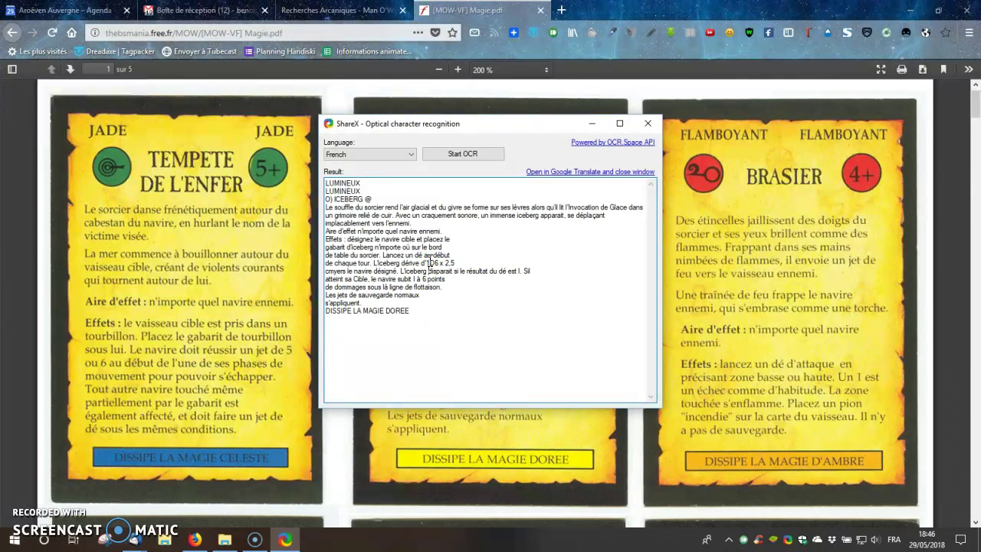
{"action": "left_click", "coordinate": [557, 271]}
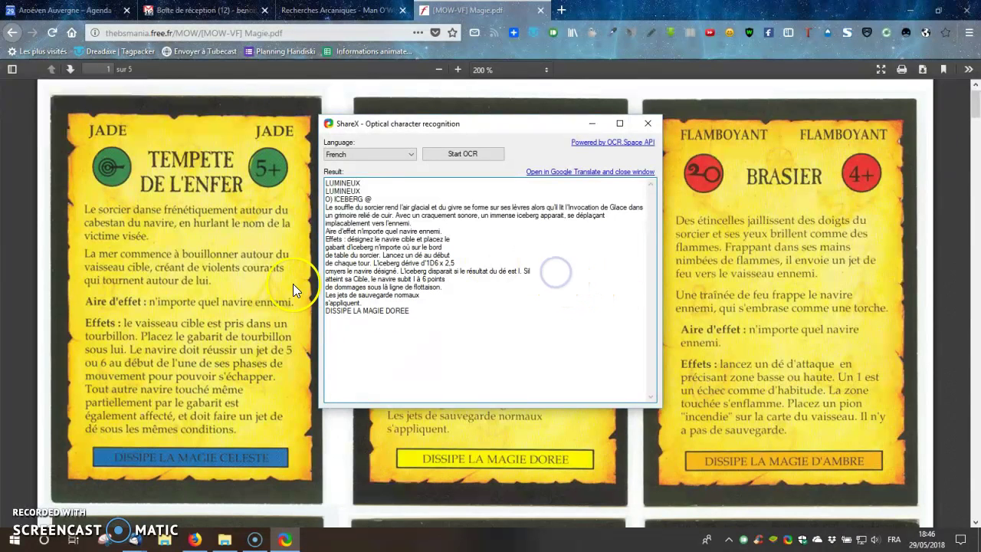
- Correct the damage to "1 à 6 points" and join the broken lines of the damage and saving-throw sentences
{"action": "left_click", "coordinate": [414, 279]}
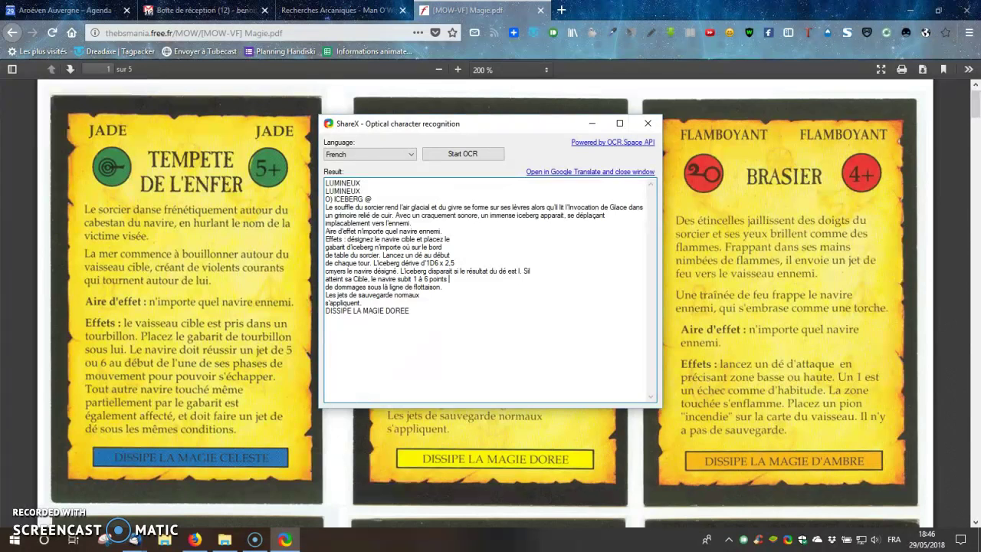
{"action": "key", "text": "Delete"}
{"action": "left_click", "coordinate": [447, 277]}
{"action": "left_click", "coordinate": [460, 288]}
{"action": "key", "text": "Delete"}
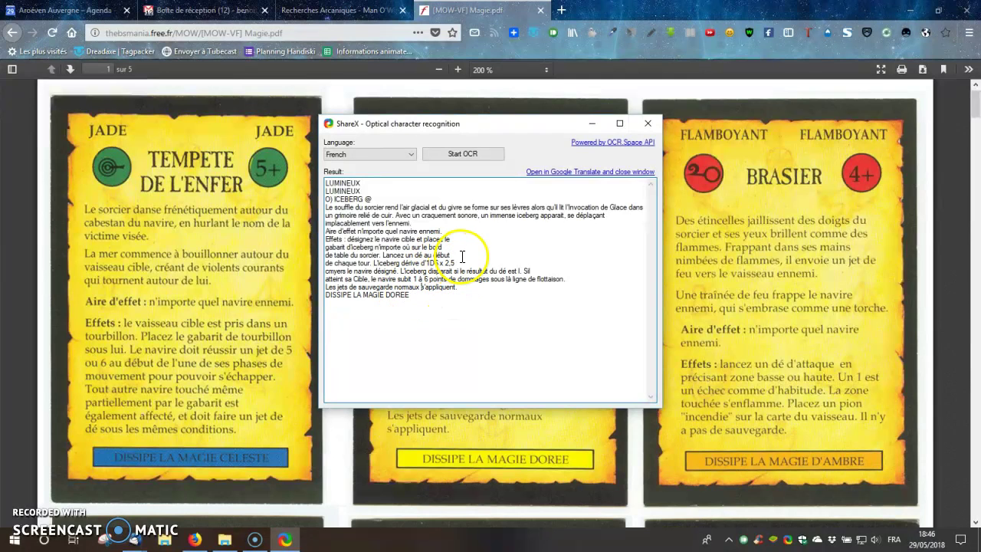
- Join the broken lines of the "Effets" paragraph through the "L'iceberg disparait" sentence and insert a blank line before it
{"action": "left_click", "coordinate": [463, 263]}
{"action": "key", "text": "Delete"}
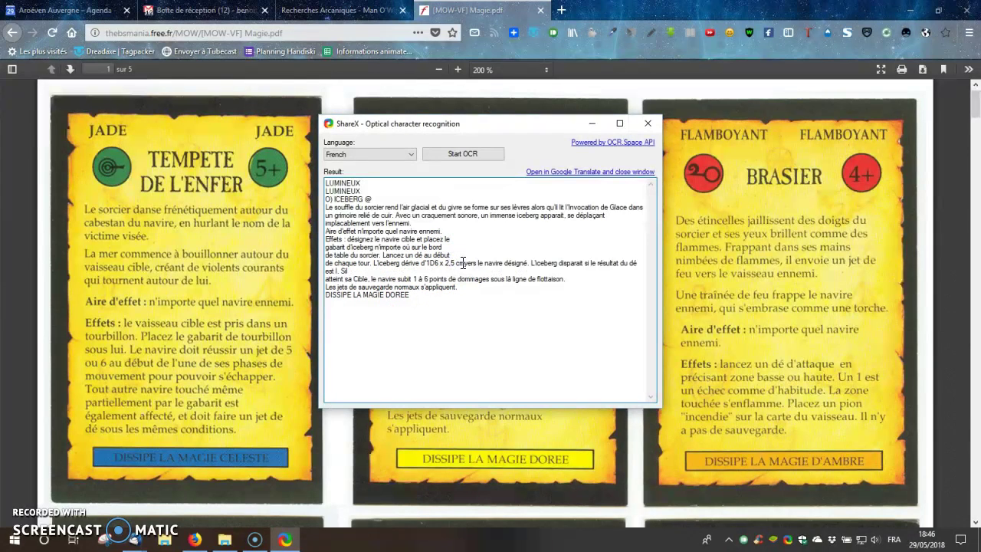
{"action": "key", "text": "Delete"}
{"action": "key", "text": "Delete"}
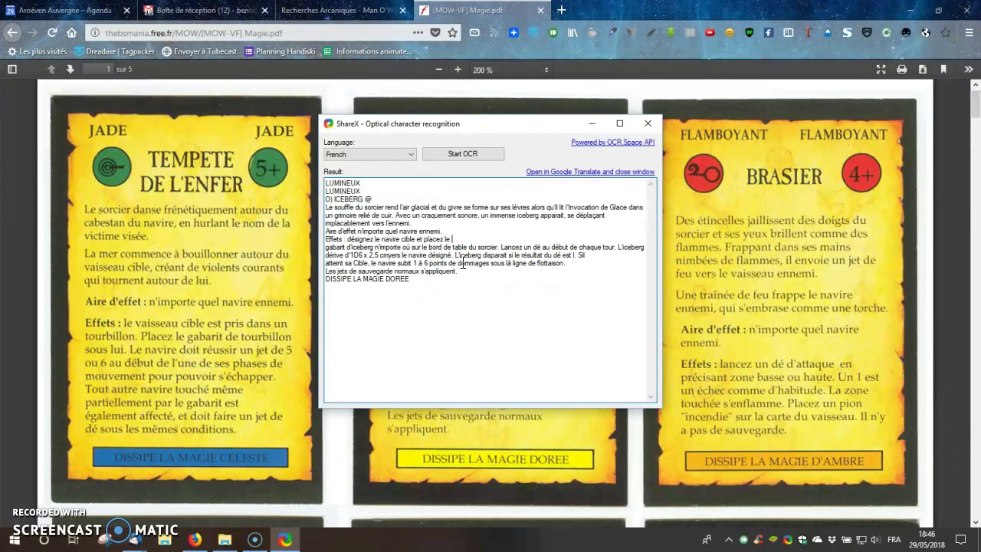
{"action": "key", "text": "Delete"}
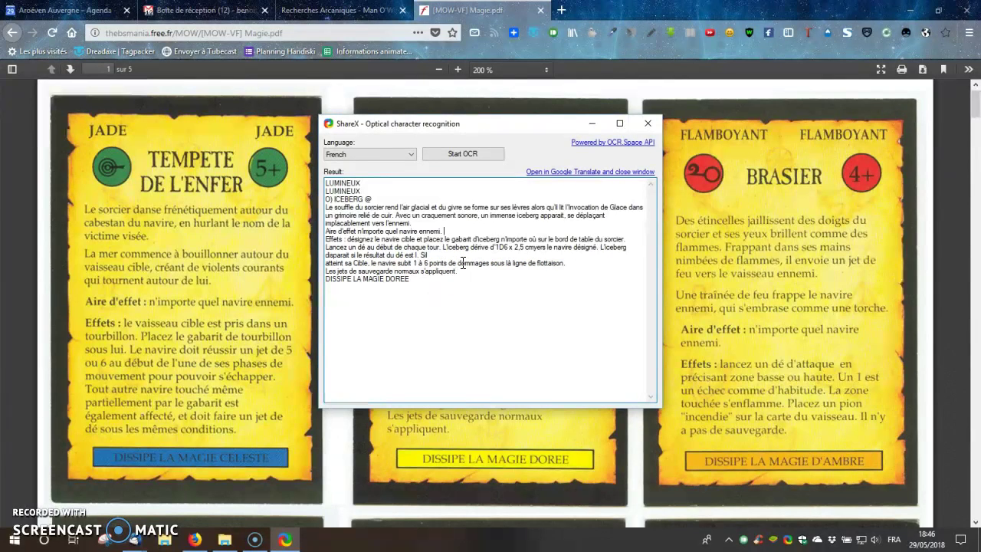
{"action": "key", "text": "Return"}
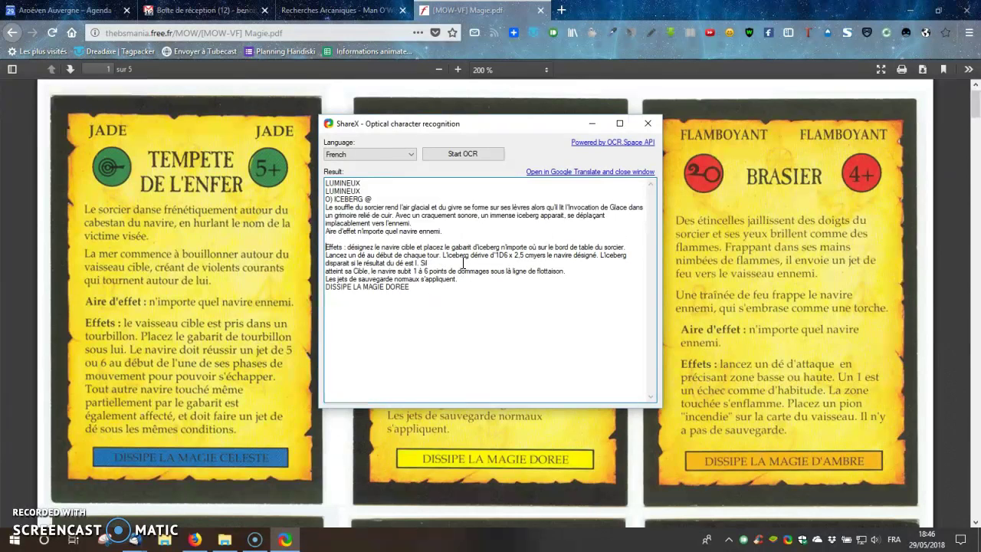
- Merge the damage sentence and the "Les jets de sauvegarde" sentence into the "Effets" paragraph
{"action": "left_click", "coordinate": [428, 263]}
{"action": "key", "text": "Delete"}
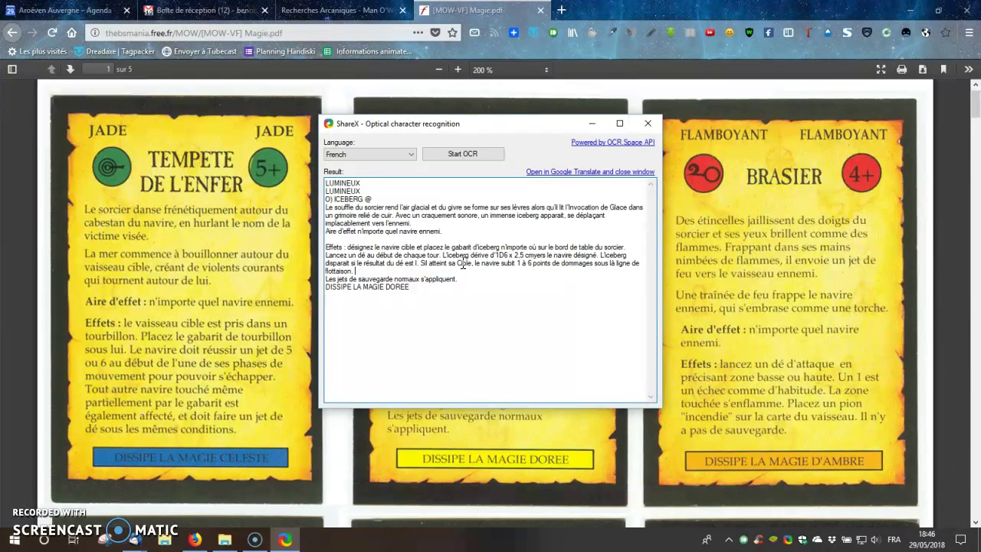
{"action": "key", "text": "Delete"}
- Insert blank lines before "DISSIPE LA MAGIE DOREE" and before "Aire d'effet", moving the OCR window off the card text
{"action": "left_click_drag", "start_coordinate": [456, 127], "coordinate": [494, 119]}
{"action": "left_click", "coordinate": [541, 260]}
{"action": "key", "text": "Return"}
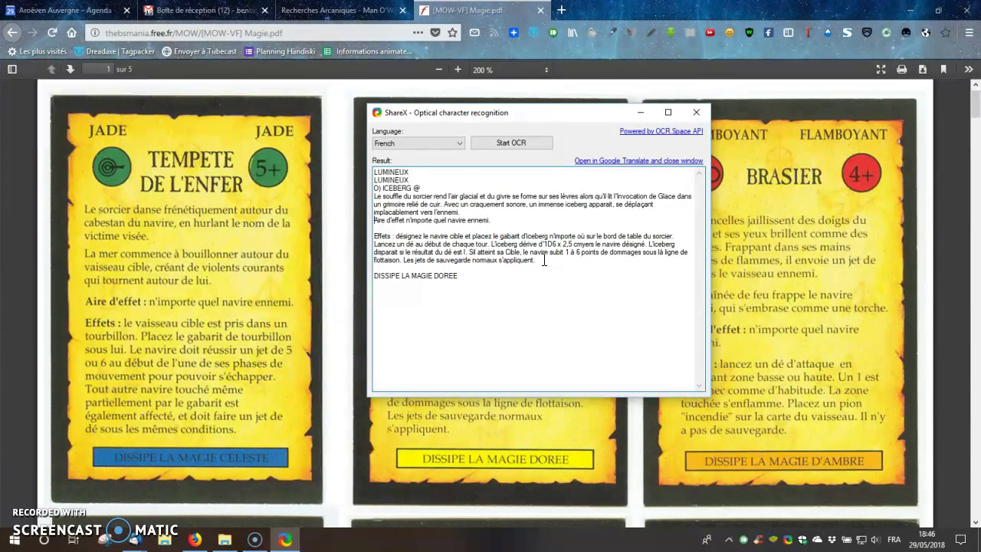
{"action": "key", "text": "Return"}
- Clean up the card's title line so that it reads "ICEBERG 5+"
{"action": "key", "text": "BackSpace"}
{"action": "key", "text": "Up"}
{"action": "key", "text": "BackSpace"}
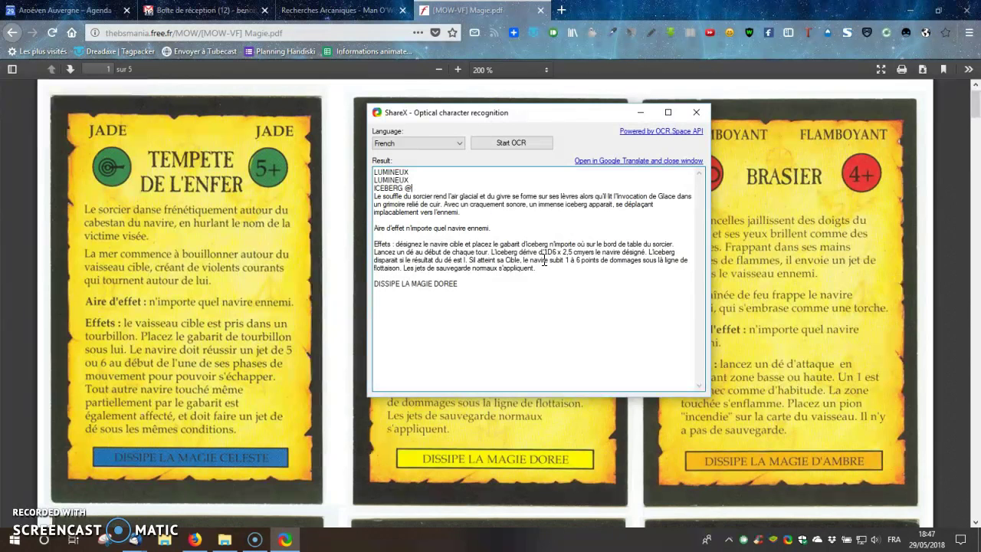
{"action": "left_click_drag", "start_coordinate": [574, 112], "coordinate": [526, 171]}
{"action": "left_click_drag", "start_coordinate": [526, 133], "coordinate": [533, 98]}
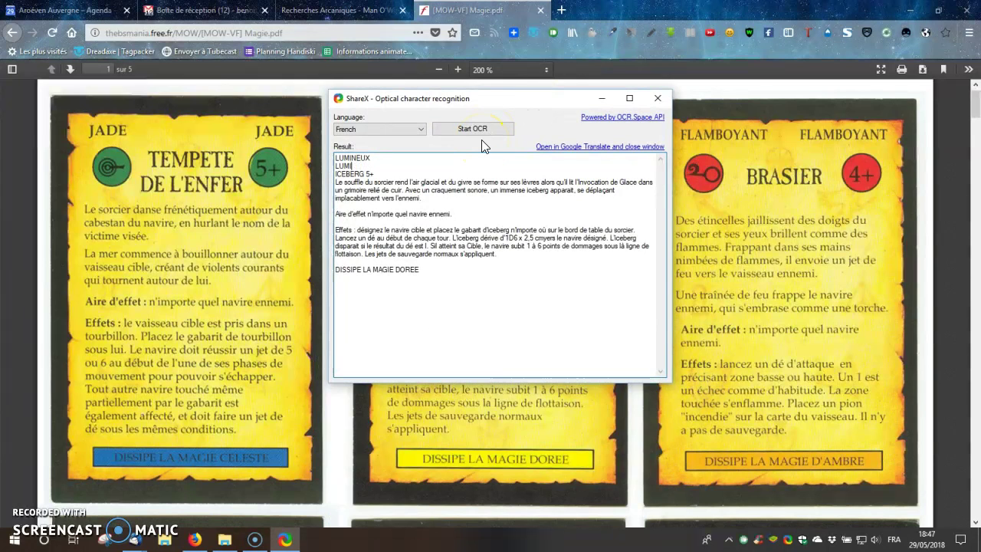
- Delete the duplicate "LUMINEUX" line above the card title
{"action": "key", "text": "BackSpace"}
{"action": "key", "text": "BackSpace"}
{"action": "key", "text": "BackSpace"}
{"action": "key", "text": "BackSpace"}
{"action": "key", "text": "BackSpace"}
- Correct the die result that makes the iceberg disappear to "1." in the "Effets" paragraph
{"action": "left_click", "coordinate": [460, 273]}
{"action": "left_click", "coordinate": [426, 239]}
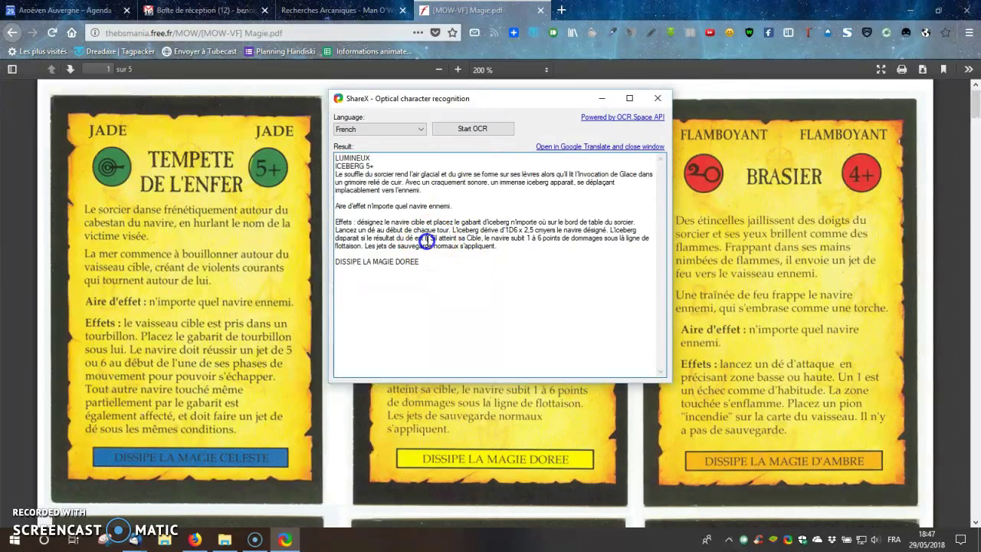
{"action": "key", "text": "BackSpace"}
{"action": "type", "text": "1."}
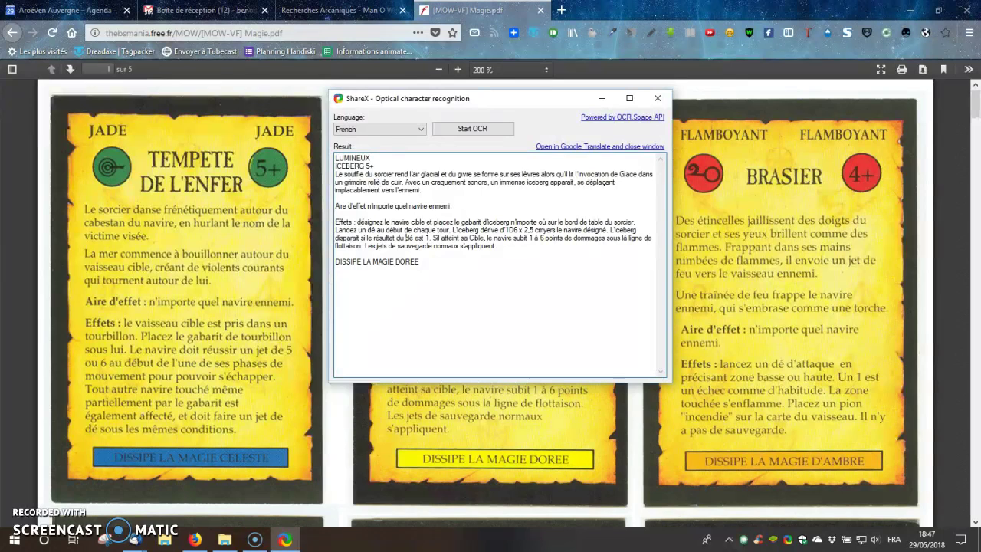
- Correct the misread words in the "Effets" paragraph to "cm vers", "cible" and "la ligne", checking against the card
{"action": "left_click", "coordinate": [545, 230]}
{"action": "left_click_drag", "start_coordinate": [486, 99], "coordinate": [475, 142]}
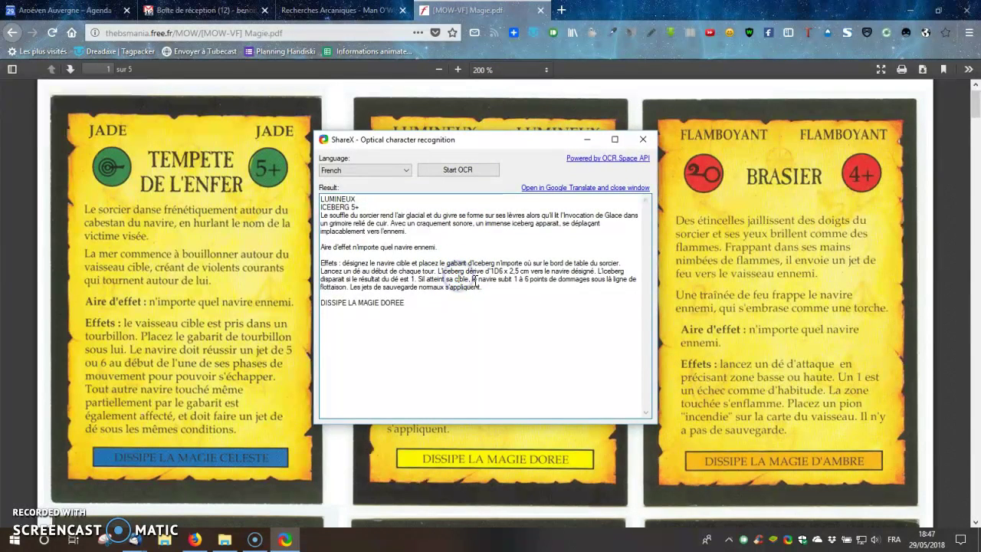
{"action": "double_click", "coordinate": [605, 280]}
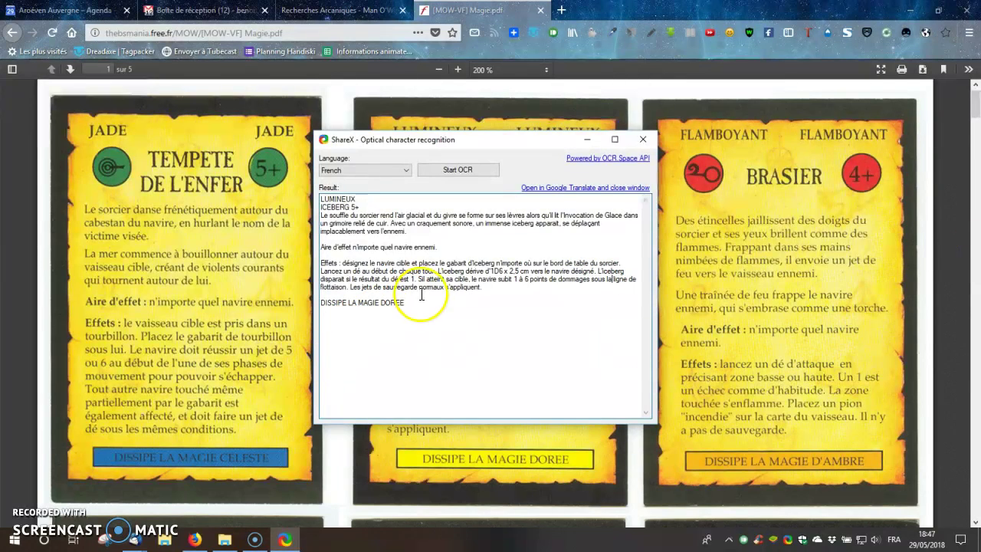
- Select the entire corrected text of the Iceberg card in the OCR result
{"action": "left_click", "coordinate": [465, 314]}
{"action": "left_click_drag", "start_coordinate": [465, 314], "coordinate": [289, 185]}
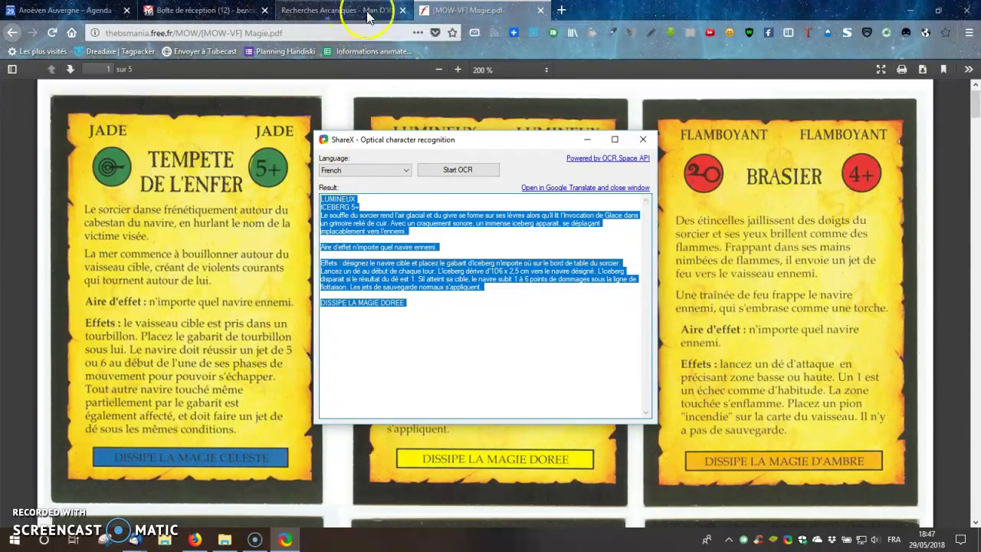
- Open the topics page of the ManOWar-fr group on groups.io in a new browser tab
{"action": "left_click", "coordinate": [561, 10]}
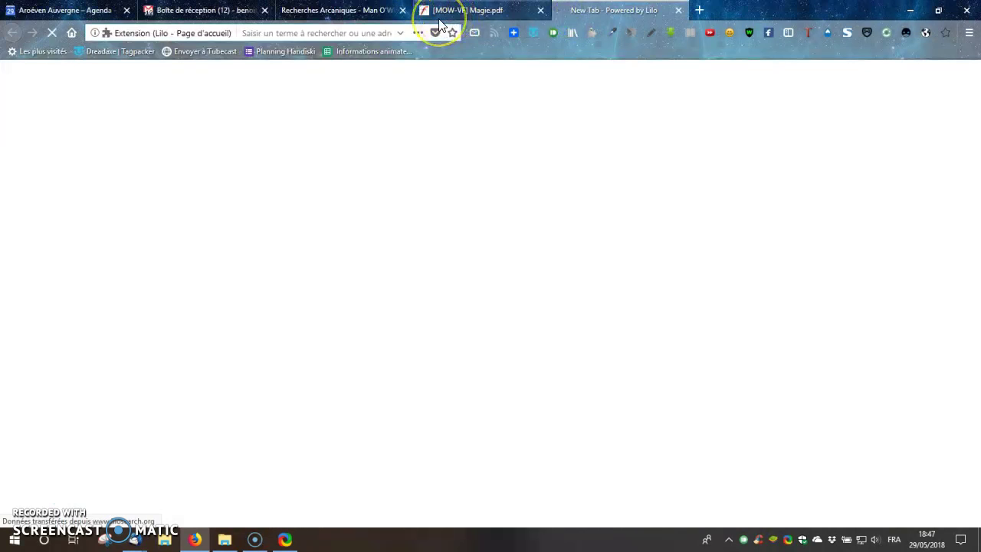
{"action": "type", "text": "manticfc.forumgratuit.org/"}
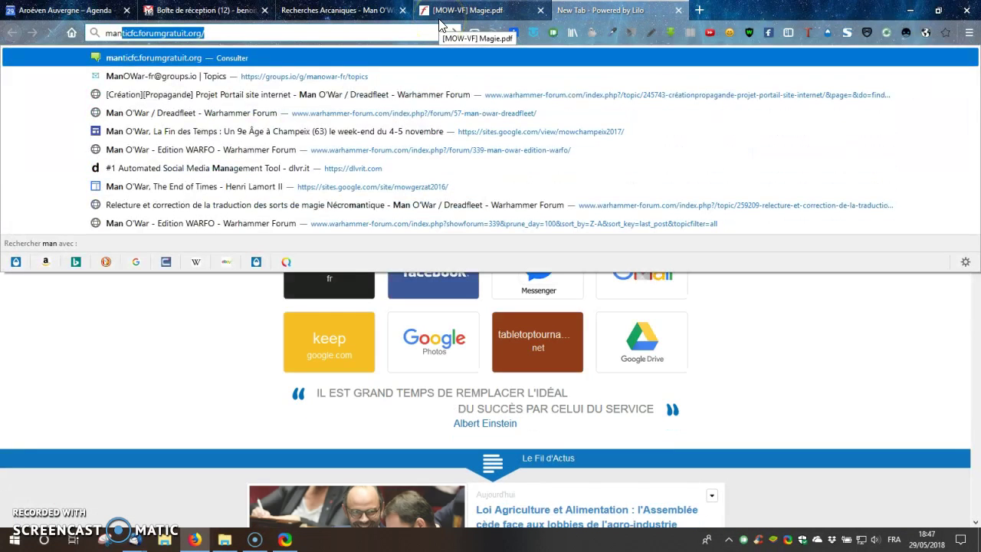
{"action": "key", "text": "Down"}
{"action": "key", "text": "Return"}
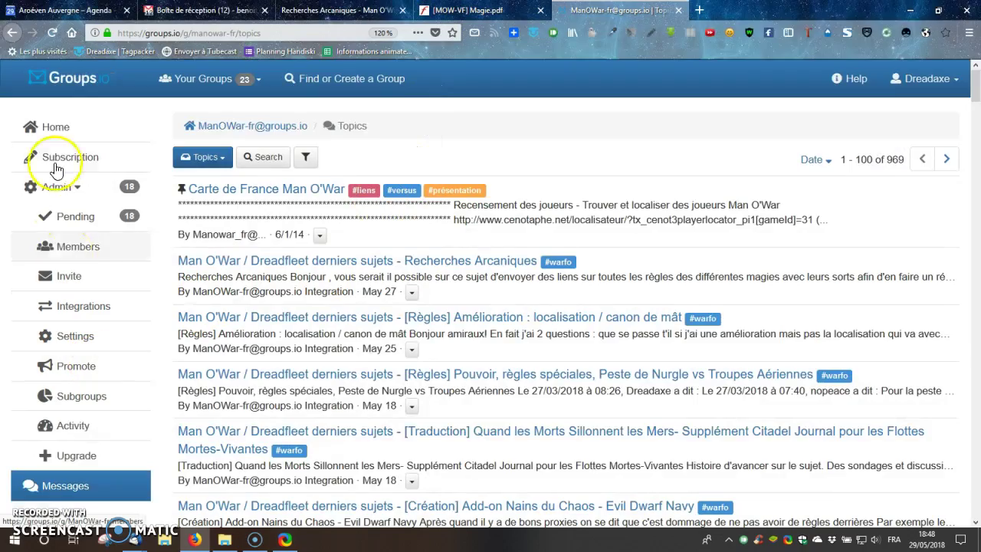
- Open the "Carte de magie des couleurs" table in the group's databases
{"action": "scroll", "coordinate": [107, 389], "scroll_direction": "down", "scroll_amount": 2}
{"action": "scroll", "coordinate": [111, 398], "scroll_direction": "down", "scroll_amount": 8}
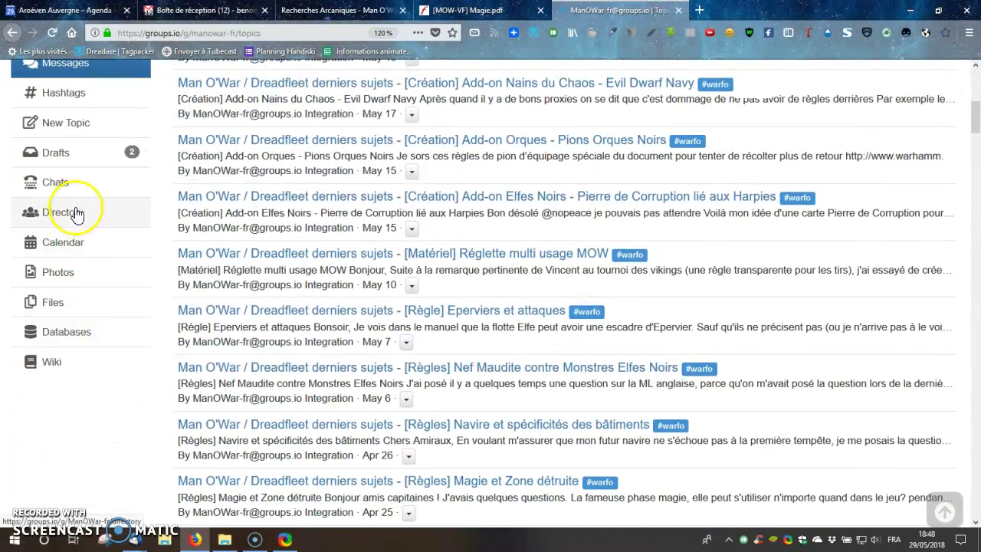
{"action": "left_click", "coordinate": [74, 329]}
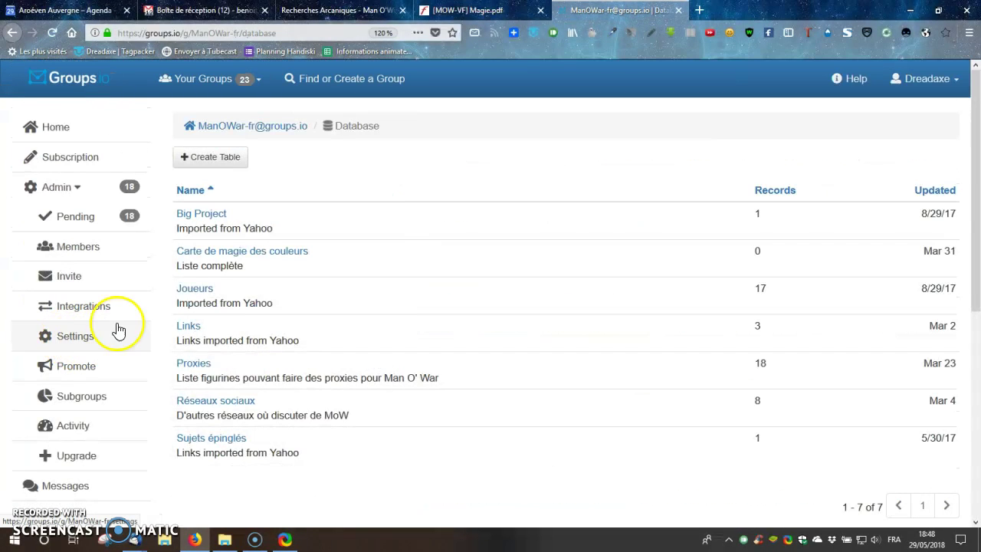
{"action": "left_click", "coordinate": [211, 253]}
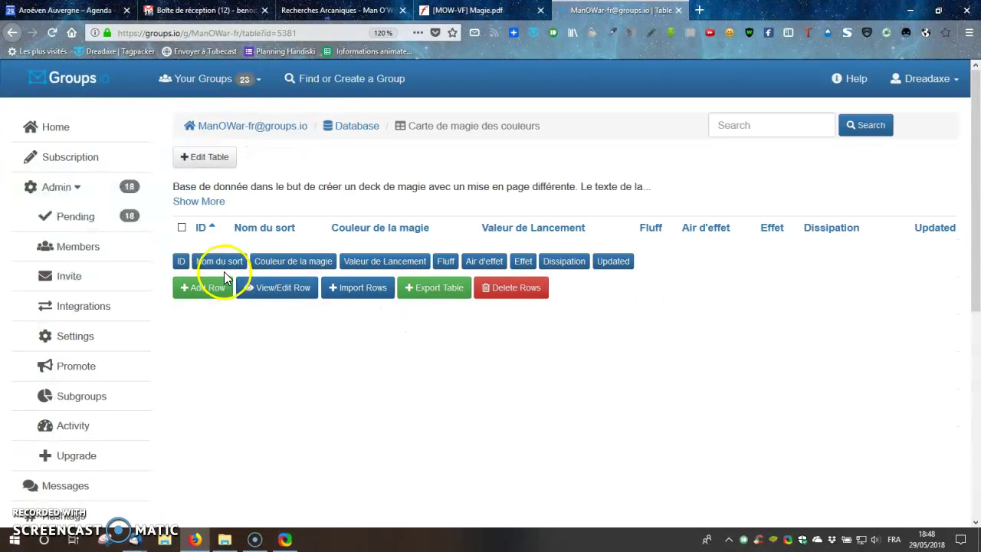
- Start a new row in the table and paste the full Iceberg card text into its Fluff field
{"action": "left_click", "coordinate": [197, 289]}
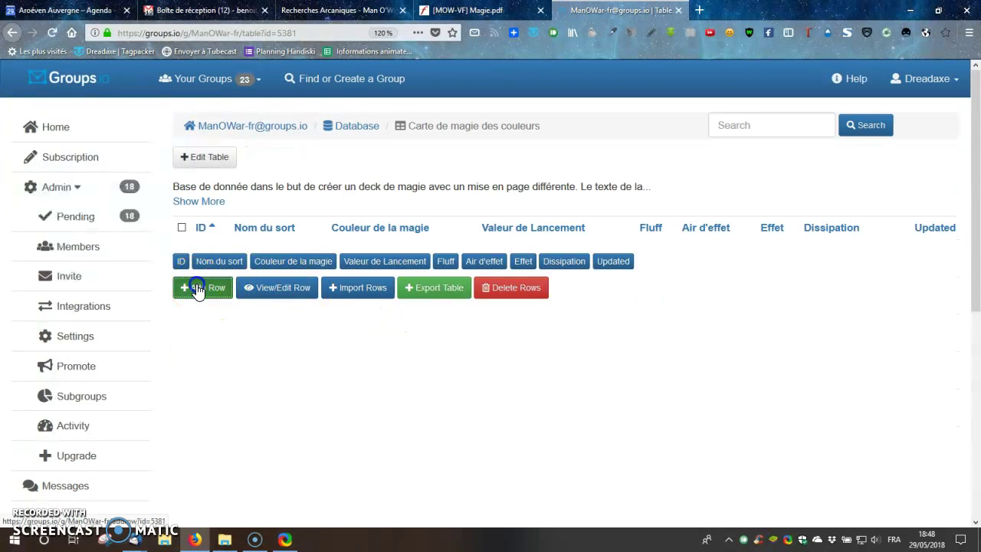
{"action": "left_click", "coordinate": [227, 213]}
{"action": "scroll", "coordinate": [255, 336], "scroll_direction": "down", "scroll_amount": 1}
{"action": "scroll", "coordinate": [256, 335], "scroll_direction": "down", "scroll_amount": 1}
{"action": "left_click", "coordinate": [233, 273]}
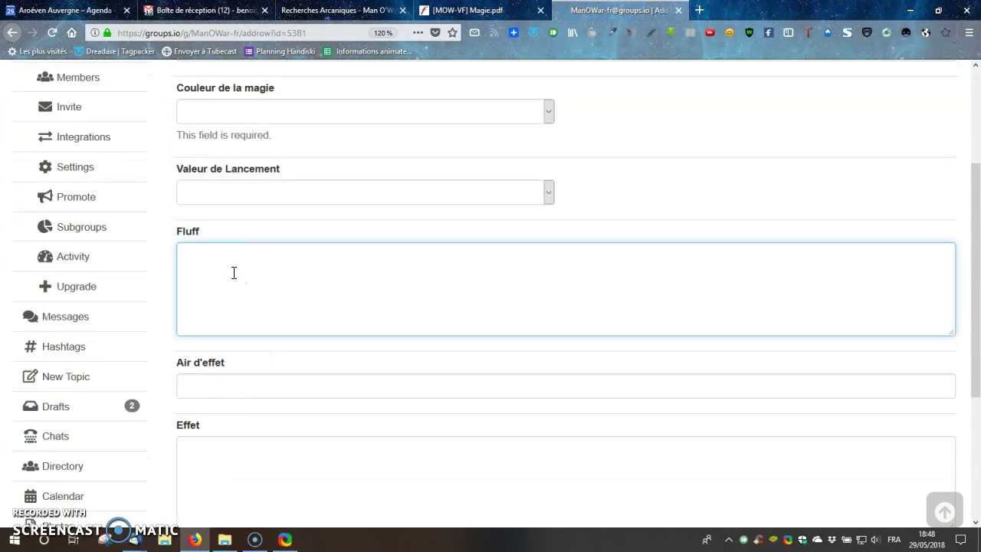
{"action": "key", "text": "ctrl+v"}
- Move the spell name out of the Fluff text into "Nom du sort" and convert it to "Iceberg"
{"action": "scroll", "coordinate": [306, 309], "scroll_direction": "up", "scroll_amount": 8}
{"action": "scroll", "coordinate": [289, 322], "scroll_direction": "down", "scroll_amount": 2}
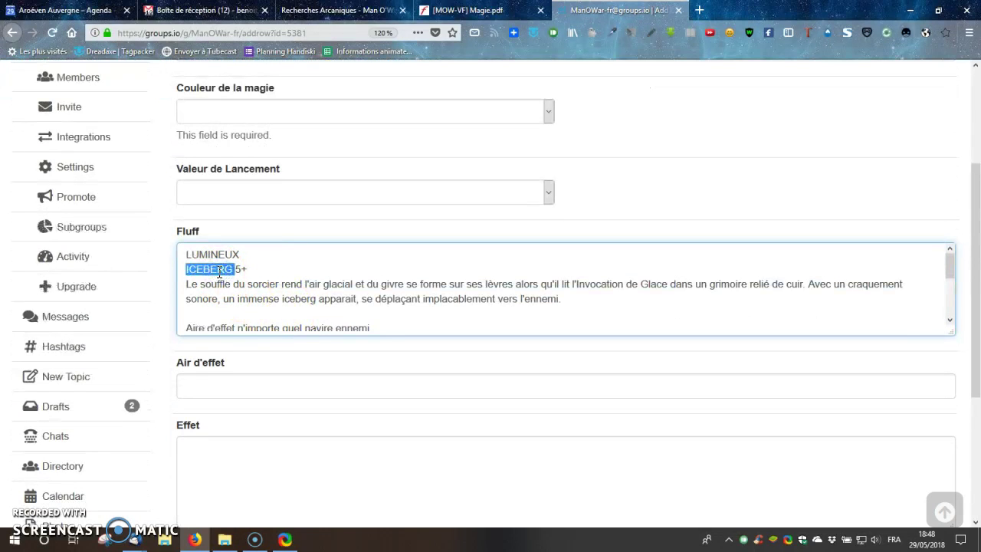
{"action": "scroll", "coordinate": [237, 207], "scroll_direction": "up", "scroll_amount": 1}
{"action": "left_click", "coordinate": [202, 138]}
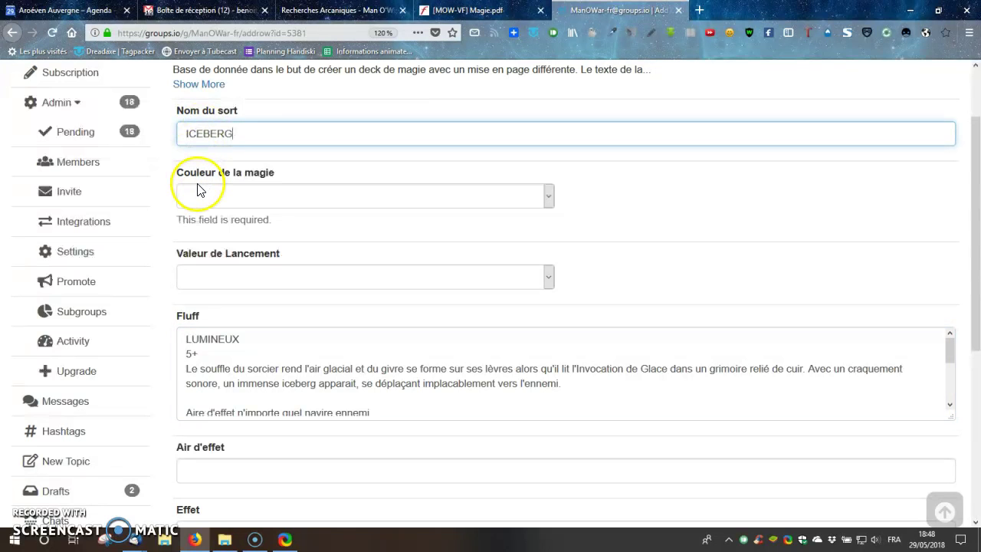
{"action": "double_click", "coordinate": [203, 133]}
{"action": "right_click", "coordinate": [203, 135]}
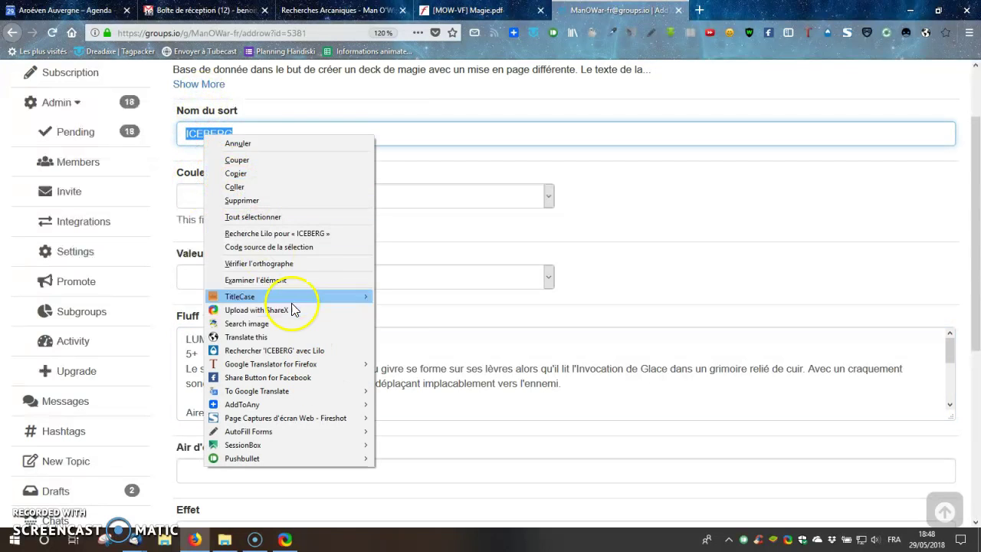
{"action": "mouse_move", "coordinate": [291, 298]}
{"action": "left_click", "coordinate": [452, 314]}
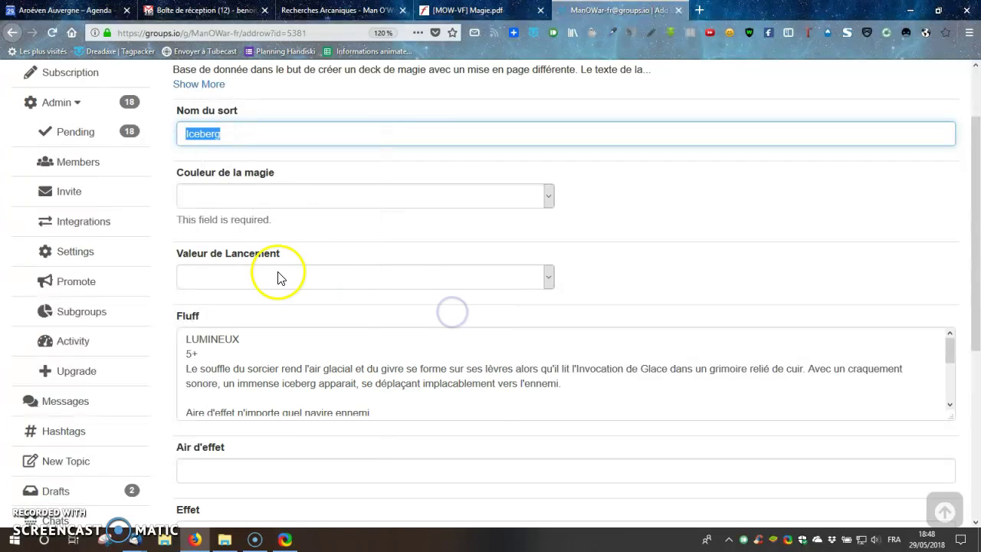
- Set "Couleur de la magie" to Lumineux and "Valeur de Lancement" to 5+
{"action": "left_click", "coordinate": [217, 201]}
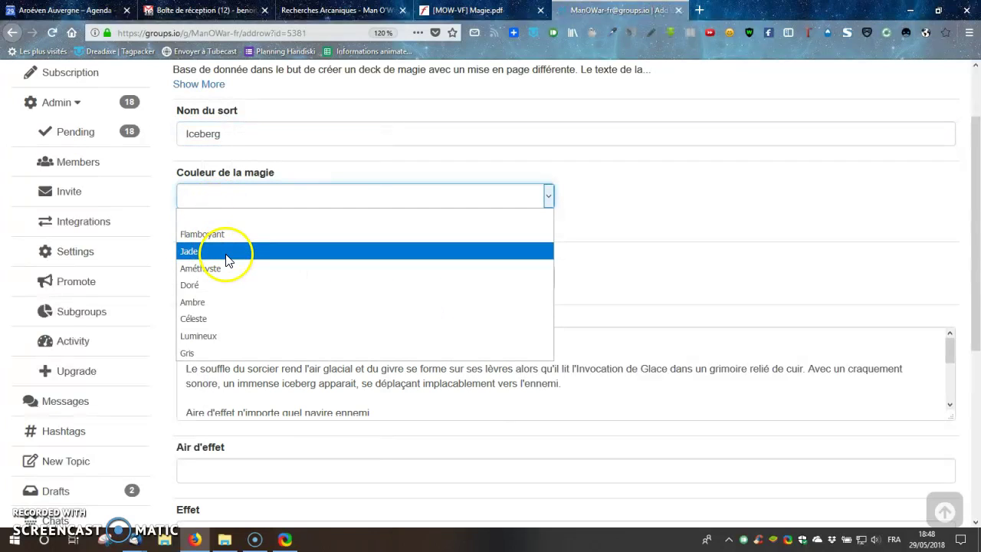
{"action": "left_click", "coordinate": [268, 197]}
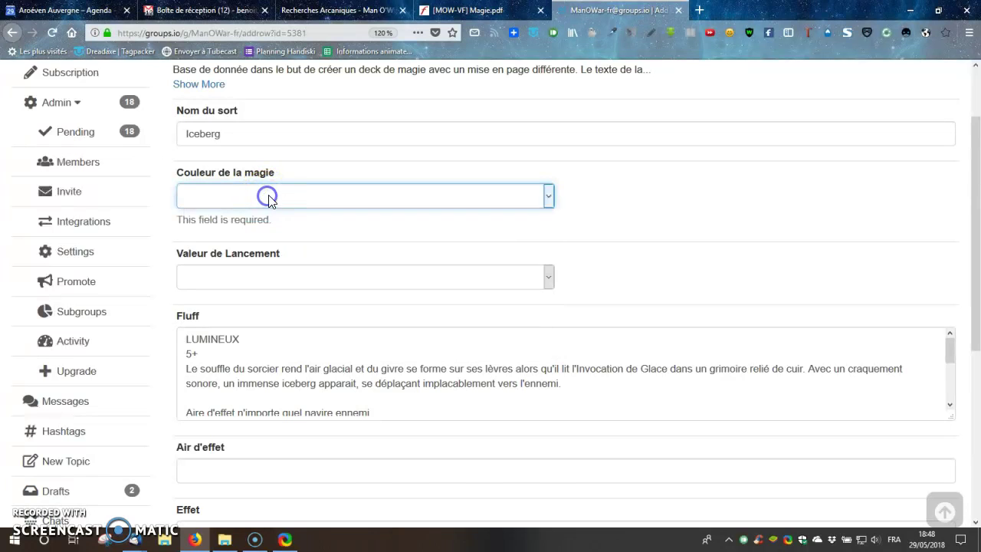
{"action": "left_click", "coordinate": [284, 198]}
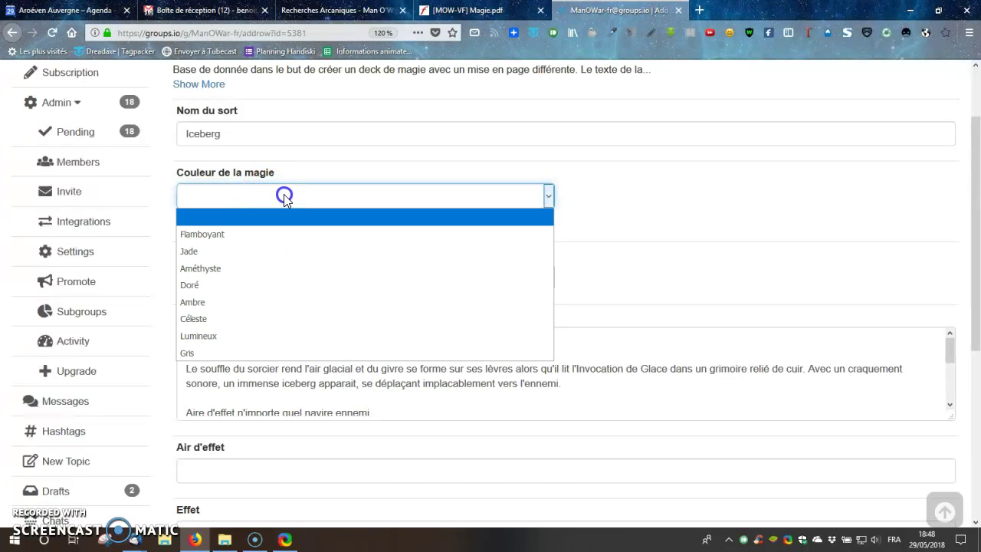
{"action": "left_click", "coordinate": [239, 337]}
{"action": "left_click", "coordinate": [226, 279]}
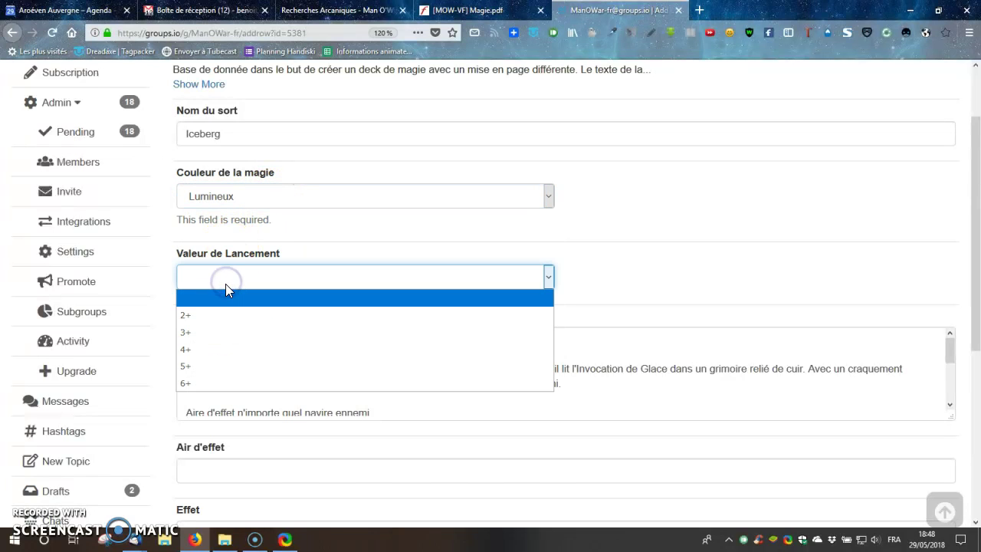
{"action": "left_click", "coordinate": [225, 282]}
{"action": "left_click", "coordinate": [225, 282]}
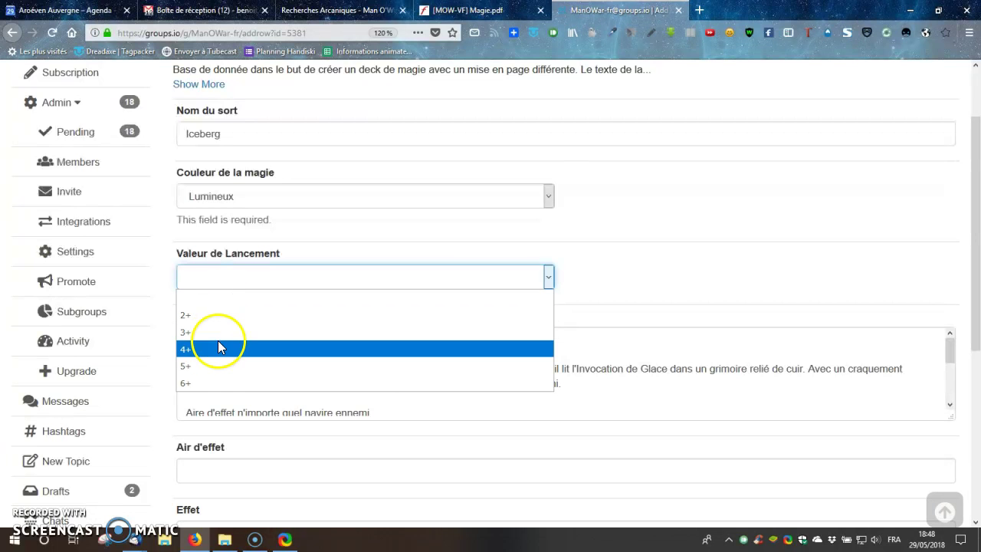
{"action": "left_click", "coordinate": [219, 364]}
- Delete the "LUMINEUX" and "5+" lines from the start of the Fluff text
{"action": "scroll", "coordinate": [225, 351], "scroll_direction": "down", "scroll_amount": 2}
{"action": "scroll", "coordinate": [227, 359], "scroll_direction": "up", "scroll_amount": 2}
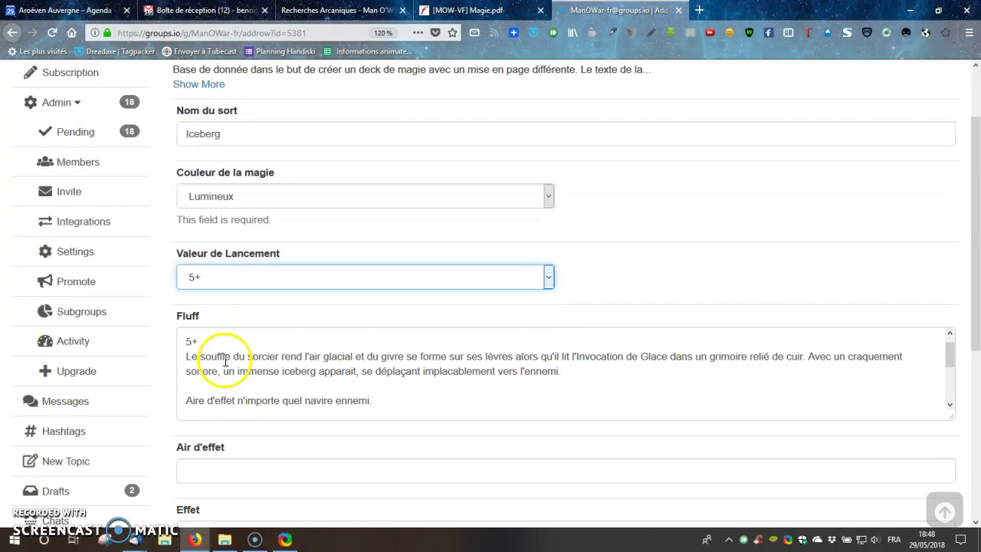
{"action": "left_click_drag", "start_coordinate": [217, 359], "coordinate": [118, 323]}
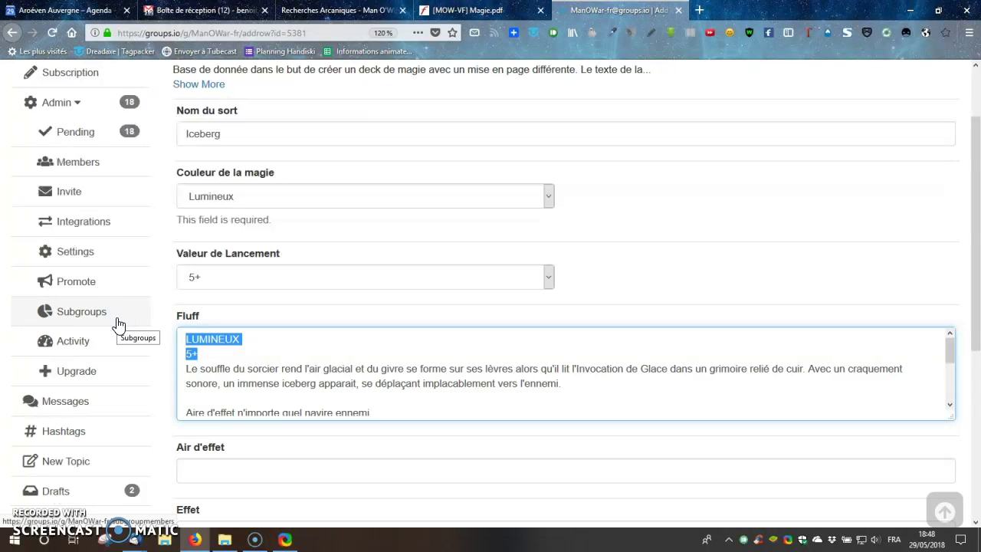
{"action": "key", "text": "Delete"}
{"action": "key", "text": "Delete"}
- Move the area-of-effect line from Fluff to "Air d'effet", keeping only "n'importe quel navire ennemi."
{"action": "left_click_drag", "start_coordinate": [187, 376], "coordinate": [468, 387]}
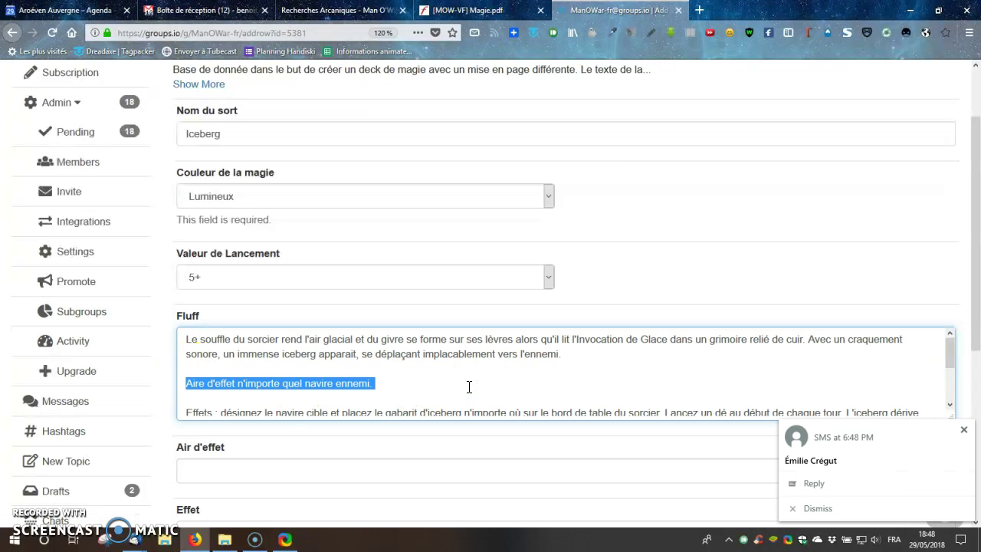
{"action": "key", "text": "ctrl+x"}
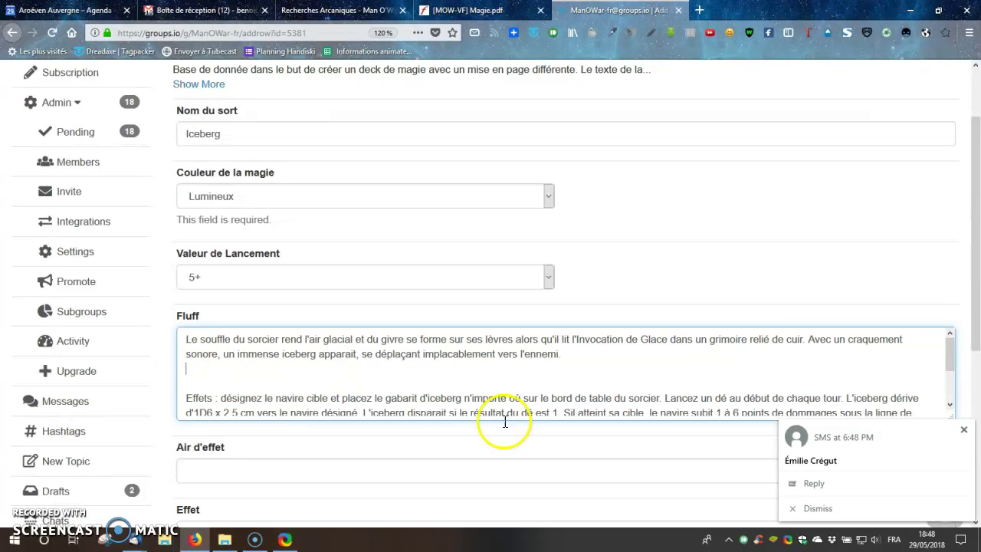
{"action": "left_click", "coordinate": [963, 429]}
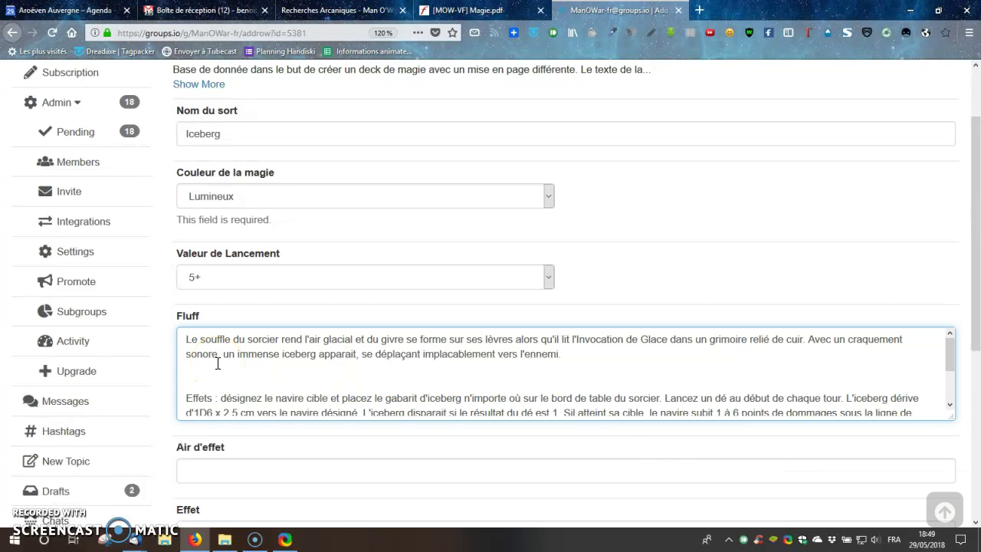
{"action": "scroll", "coordinate": [218, 384], "scroll_direction": "down", "scroll_amount": 2}
{"action": "left_click", "coordinate": [219, 468]}
{"action": "key", "text": "ctrl+v"}
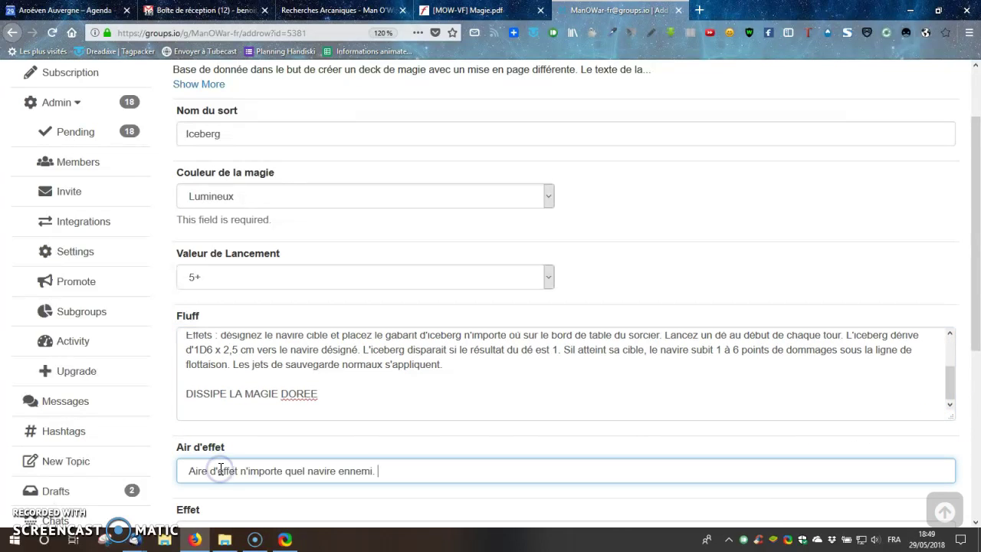
{"action": "left_click_drag", "start_coordinate": [239, 470], "coordinate": [44, 460]}
{"action": "key", "text": "BackSpace"}
- Move the effects description that follows "Effets :" from the Fluff text into the Effet field
{"action": "scroll", "coordinate": [218, 397], "scroll_direction": "up", "scroll_amount": 2}
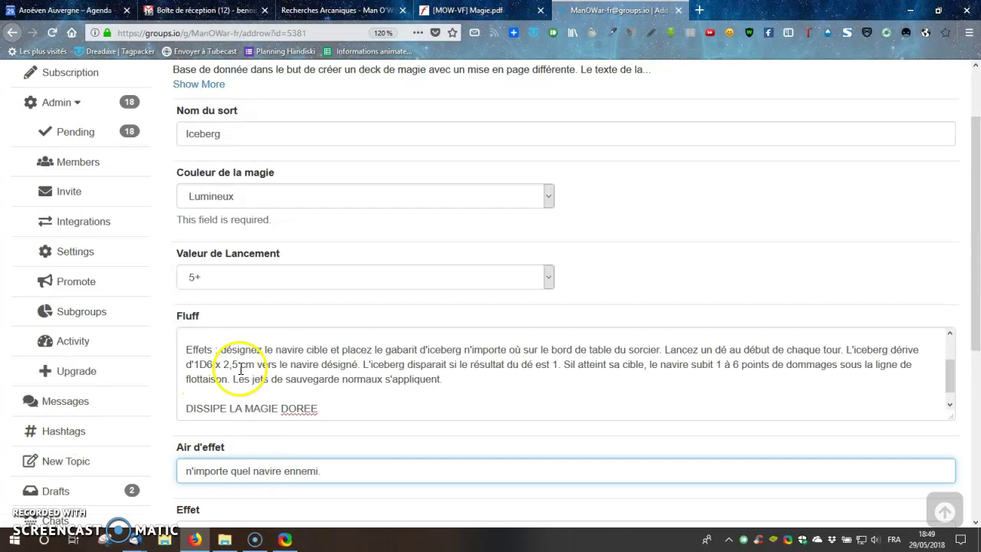
{"action": "left_click_drag", "start_coordinate": [220, 398], "coordinate": [456, 364]}
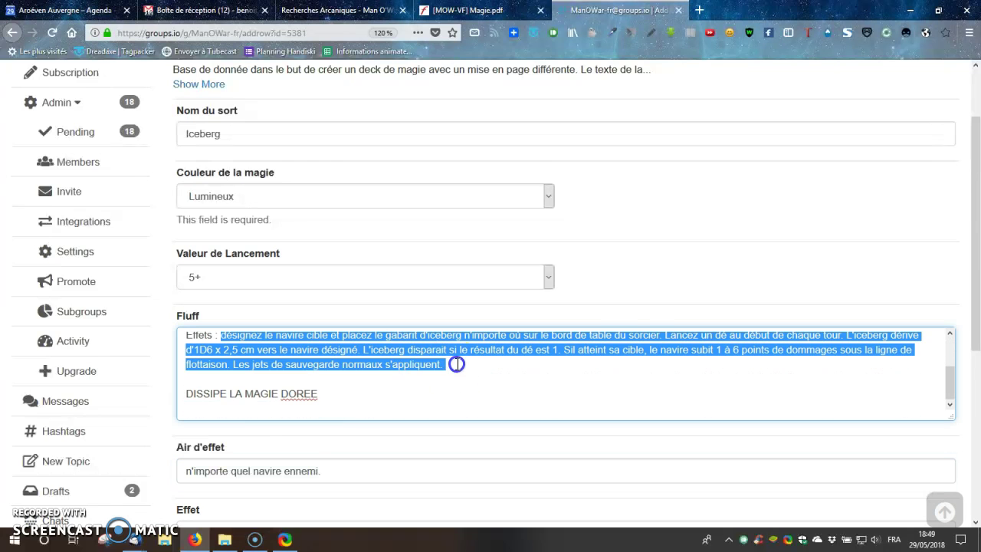
{"action": "key", "text": "ctrl+x"}
{"action": "scroll", "coordinate": [422, 368], "scroll_direction": "down", "scroll_amount": 3}
{"action": "left_click", "coordinate": [217, 385]}
{"action": "key", "text": "ctrl+v"}
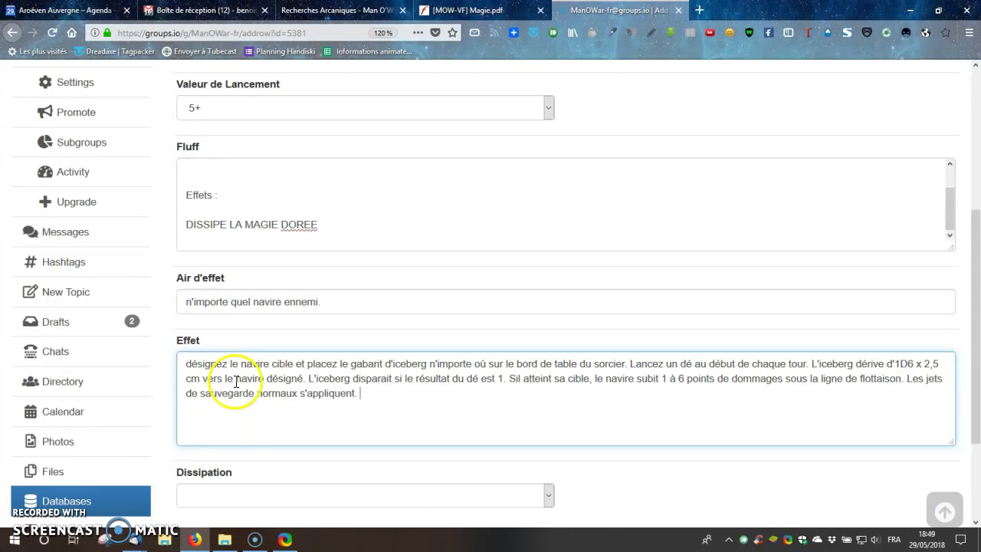
- Set the Dissipation field to "Mage Dorée"
{"action": "scroll", "coordinate": [549, 407], "scroll_direction": "down", "scroll_amount": 3}
{"action": "left_click", "coordinate": [547, 363]}
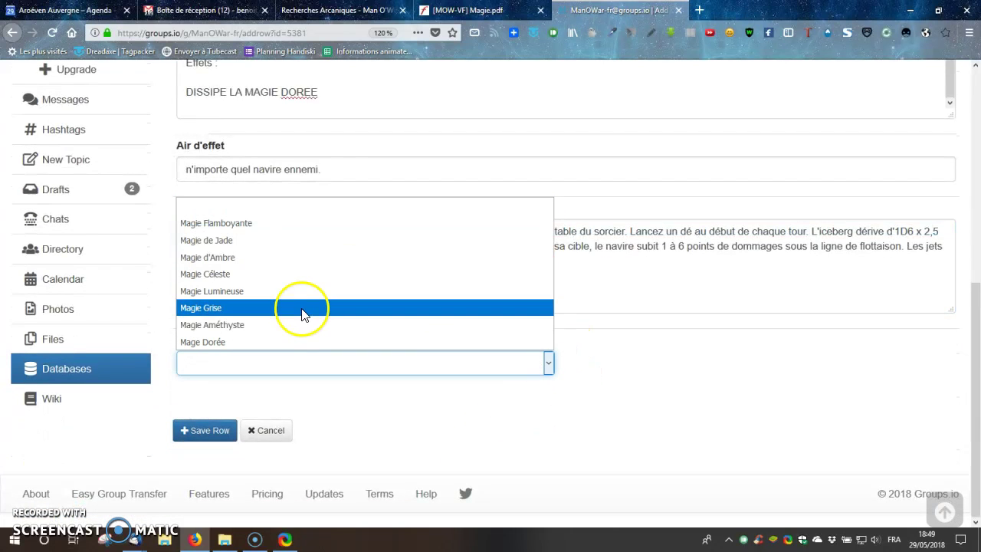
{"action": "left_click", "coordinate": [267, 342]}
- Remove the leftover "Effets :" and "DISSIPE LA MAGIE DOREE" lines from the Fluff text
{"action": "scroll", "coordinate": [262, 135], "scroll_direction": "up", "scroll_amount": 2}
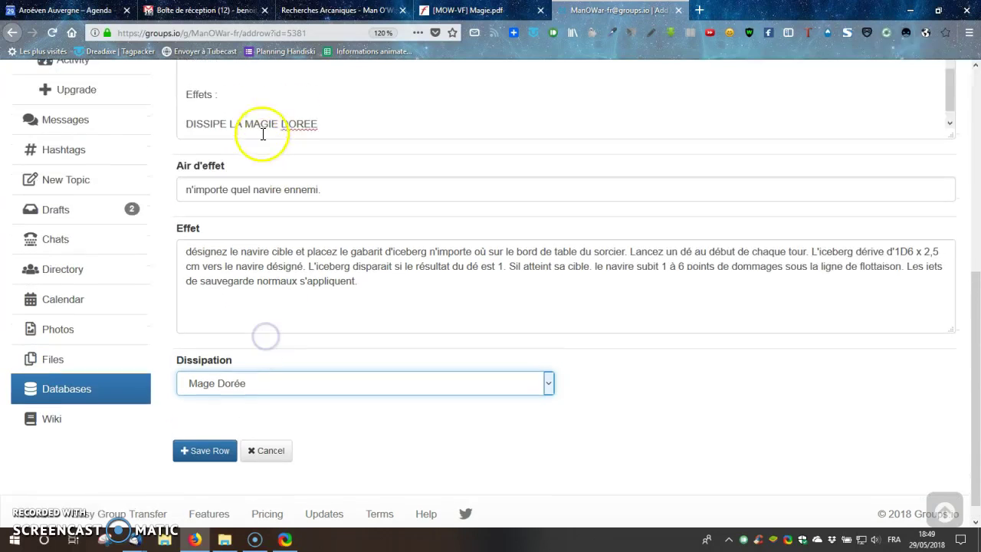
{"action": "triple_click", "coordinate": [286, 186]}
{"action": "left_click_drag", "start_coordinate": [285, 187], "coordinate": [364, 192]}
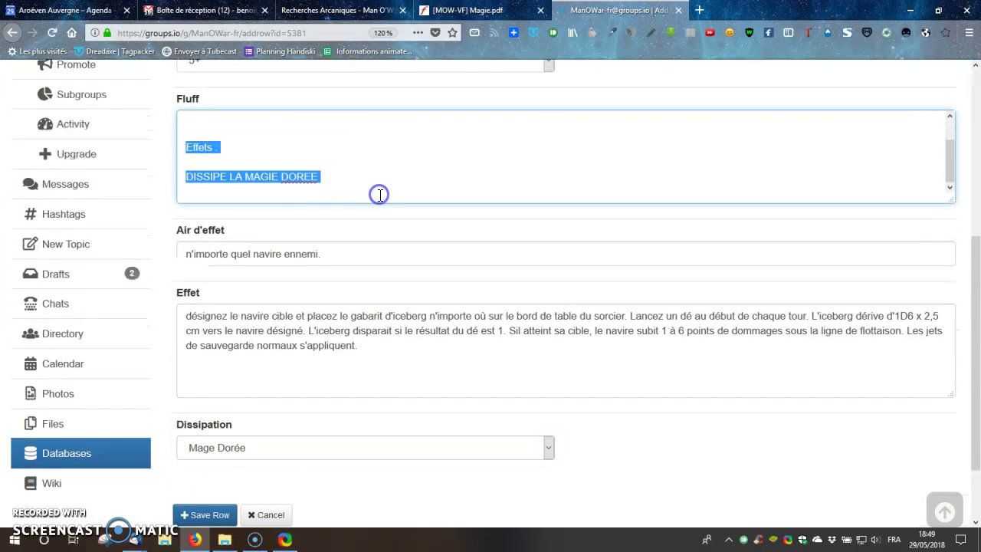
{"action": "key", "text": "BackSpace"}
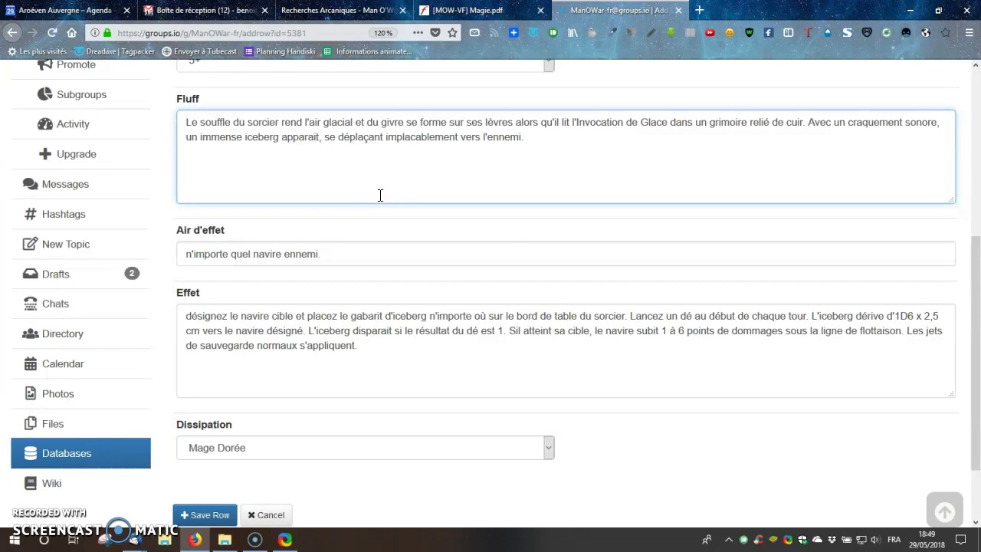
- Check the completed Iceberg entry and save it as a row of the table
{"action": "scroll", "coordinate": [375, 168], "scroll_direction": "up", "scroll_amount": 4}
{"action": "scroll", "coordinate": [368, 346], "scroll_direction": "down", "scroll_amount": 4}
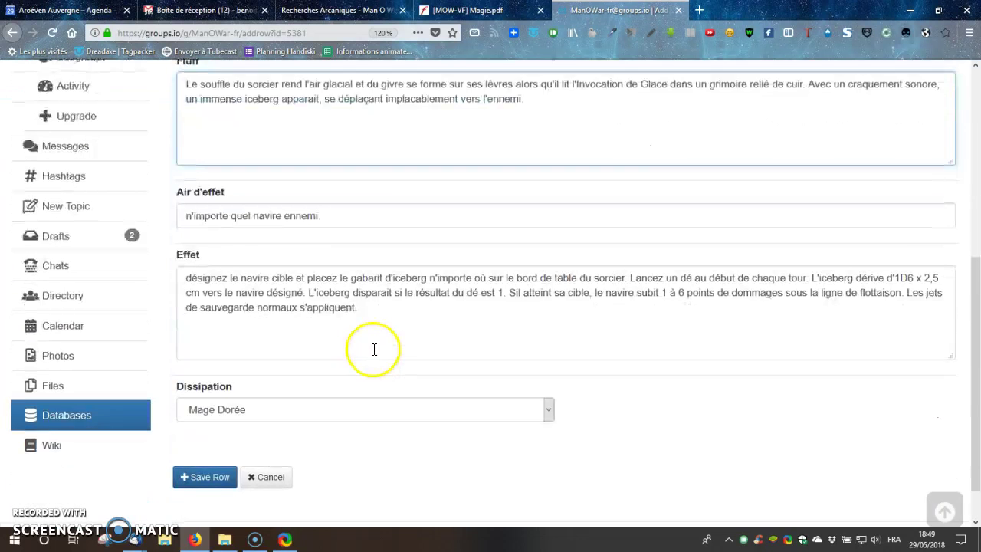
{"action": "scroll", "coordinate": [374, 349], "scroll_direction": "down", "scroll_amount": 1}
{"action": "left_click", "coordinate": [218, 435]}
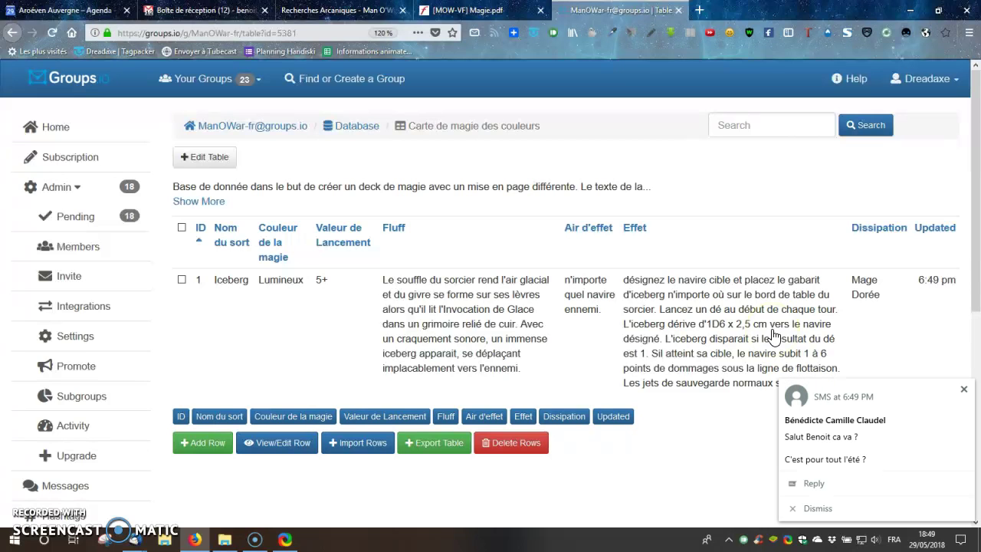
- Dismiss the SMS notification and close the ShareX OCR window
{"action": "left_click", "coordinate": [964, 391]}
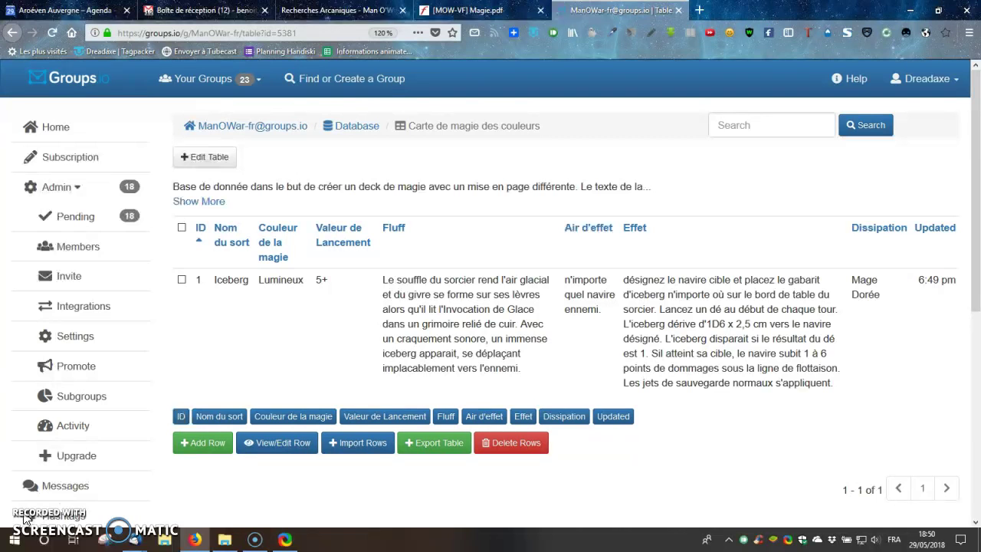
{"action": "left_click", "coordinate": [289, 540]}
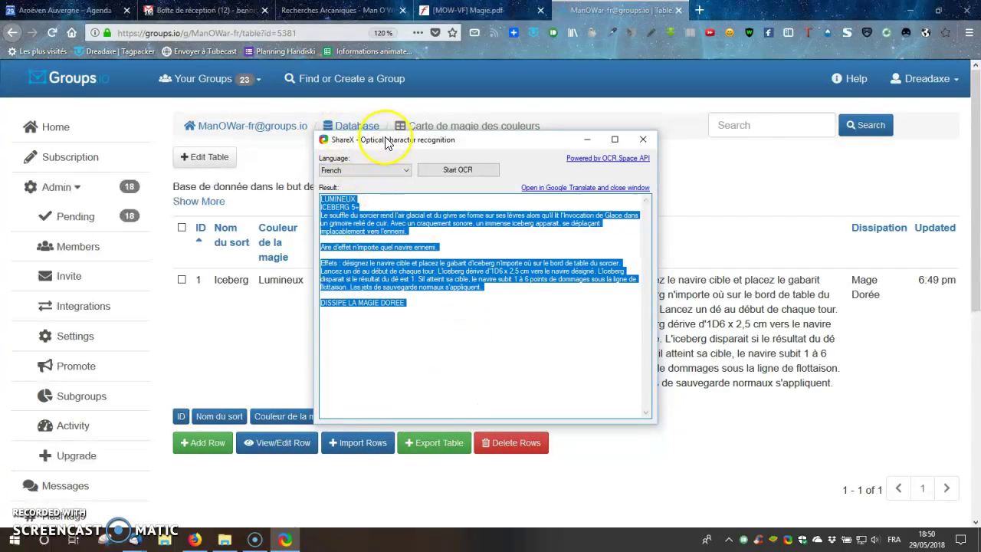
{"action": "left_click", "coordinate": [644, 138]}
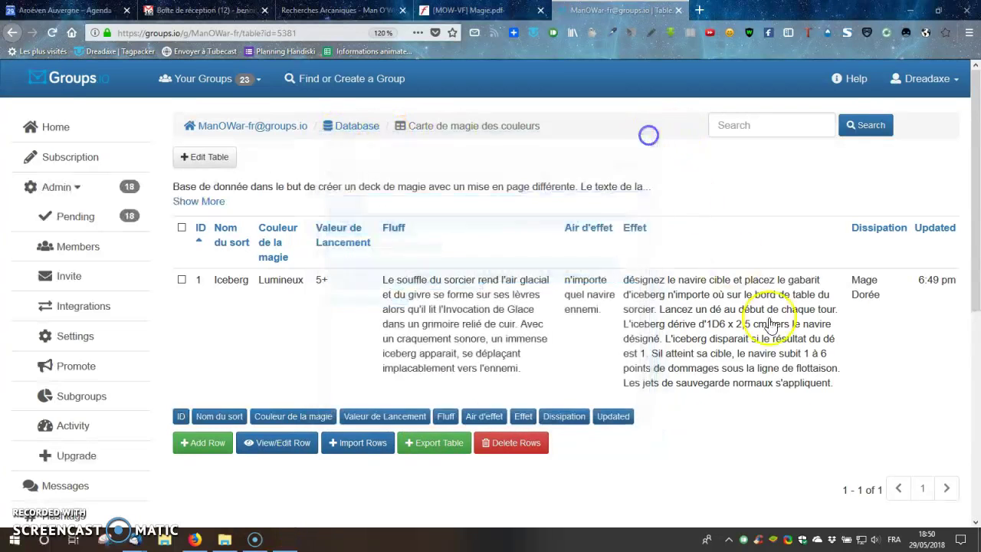
- Display ShareX's text capture (OCR) command and review the magic cards PDF alongside the database table
{"action": "right_click", "coordinate": [790, 541]}
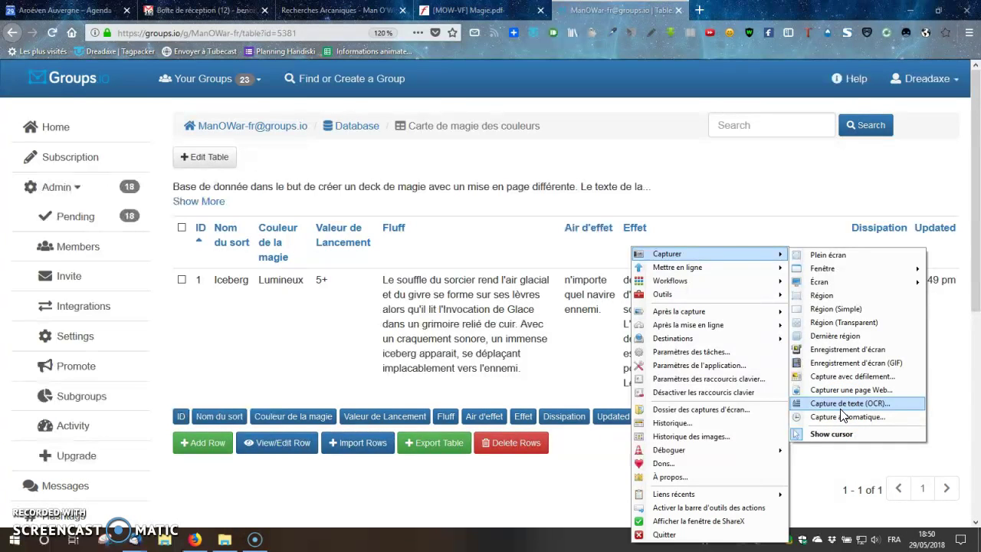
{"action": "left_click", "coordinate": [476, 11]}
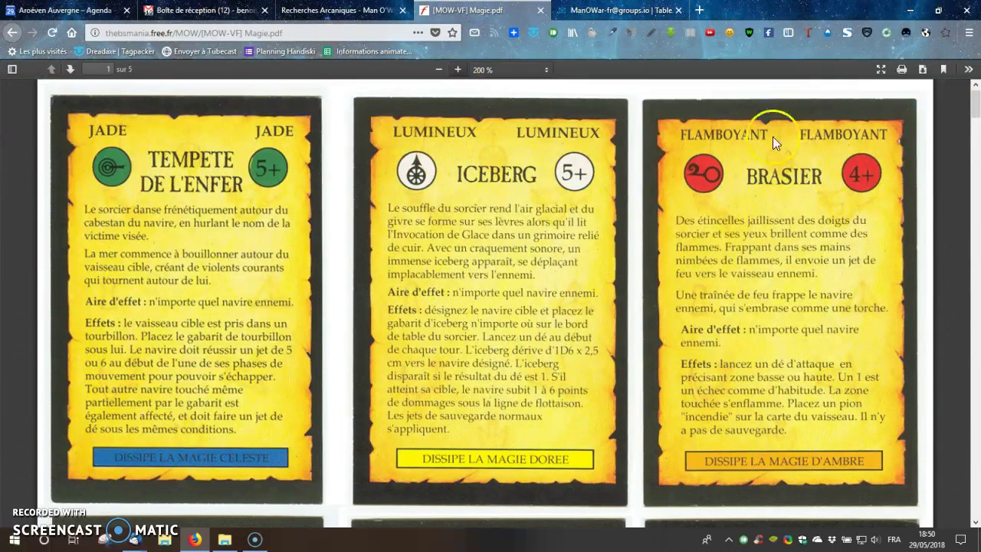
{"action": "left_click", "coordinate": [630, 11]}
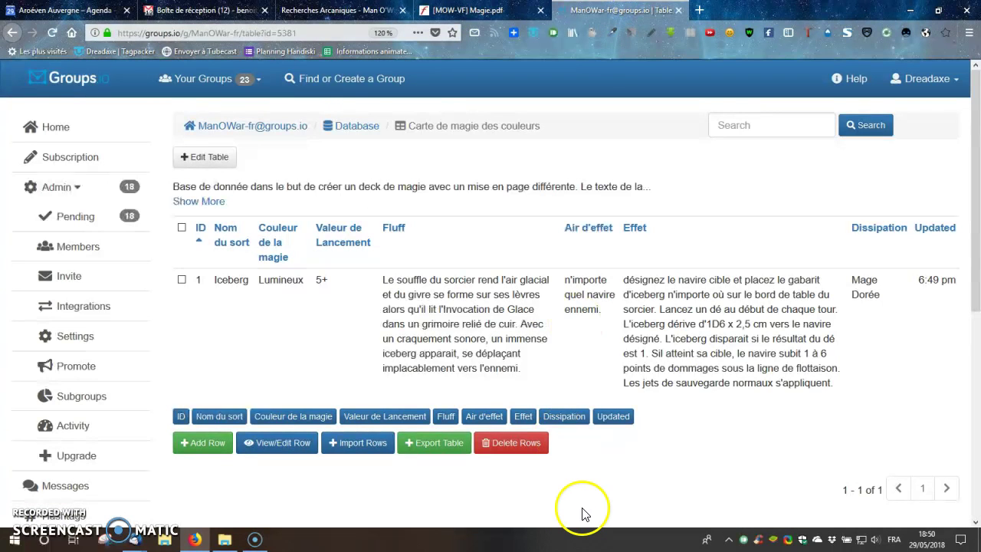